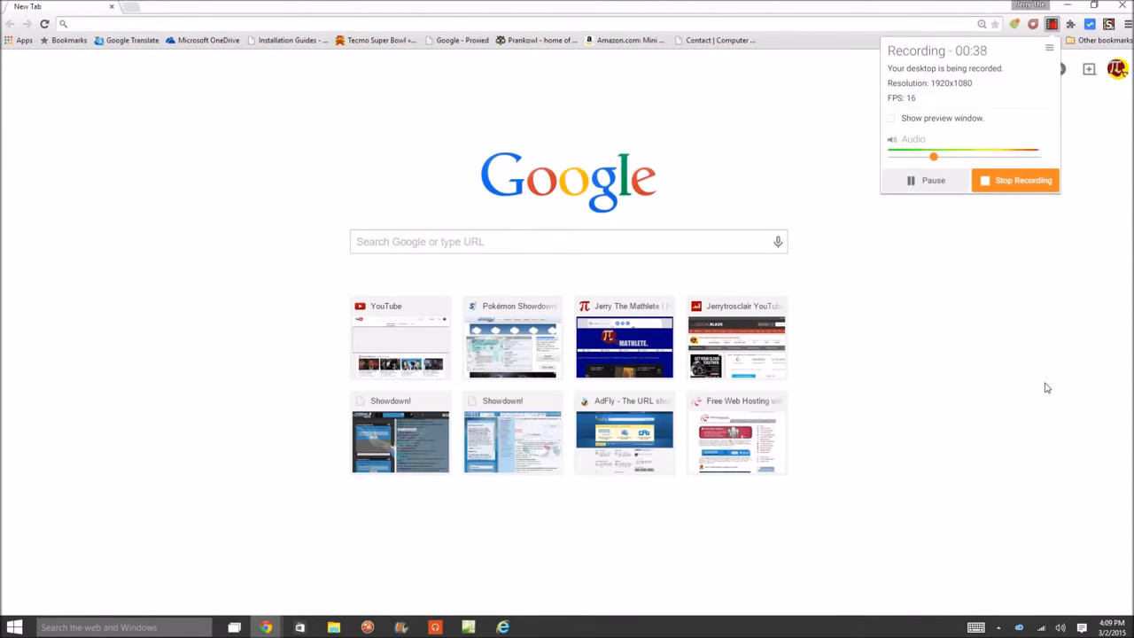
Search the web for amazon web services and open the official AWS site from the results
key(XF86AudioMute)
click(469, 246)
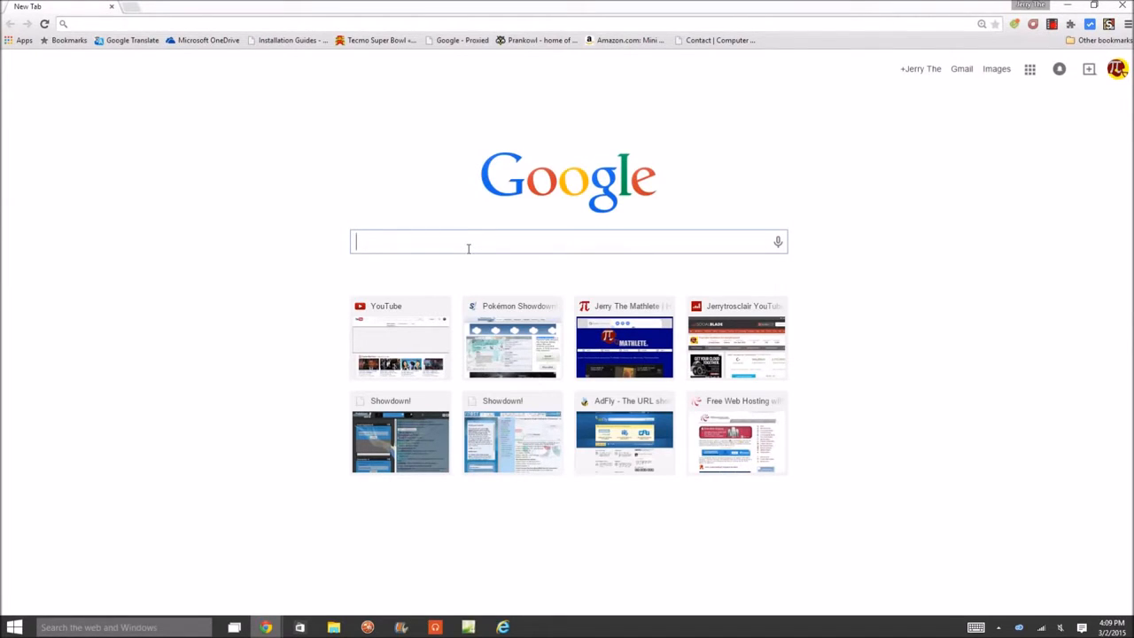
text(amazon)
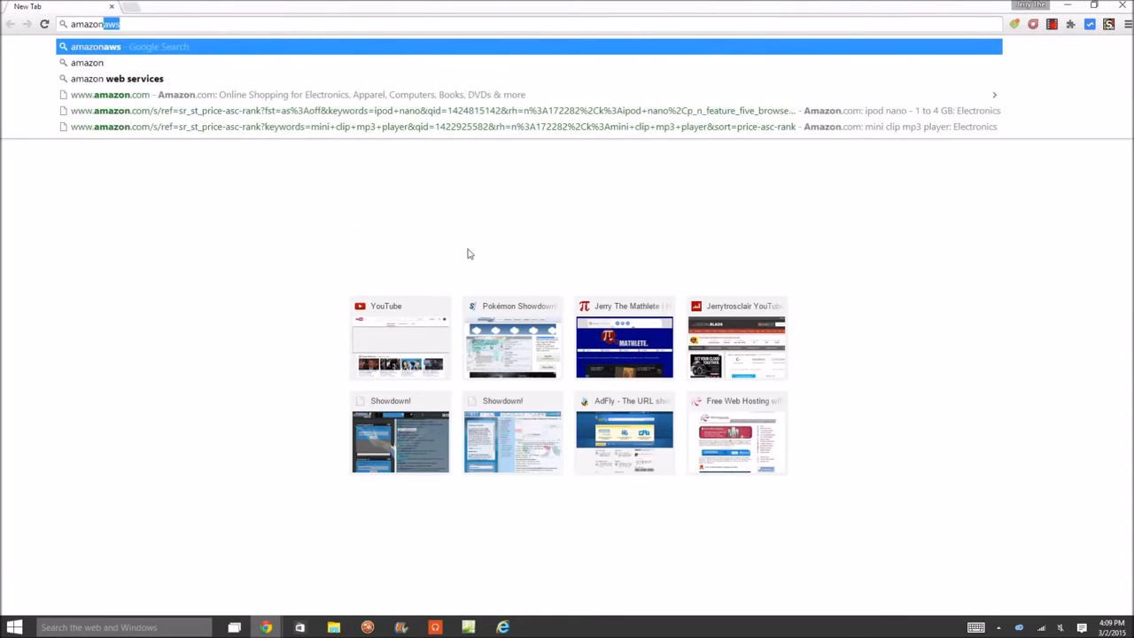
key(Return)
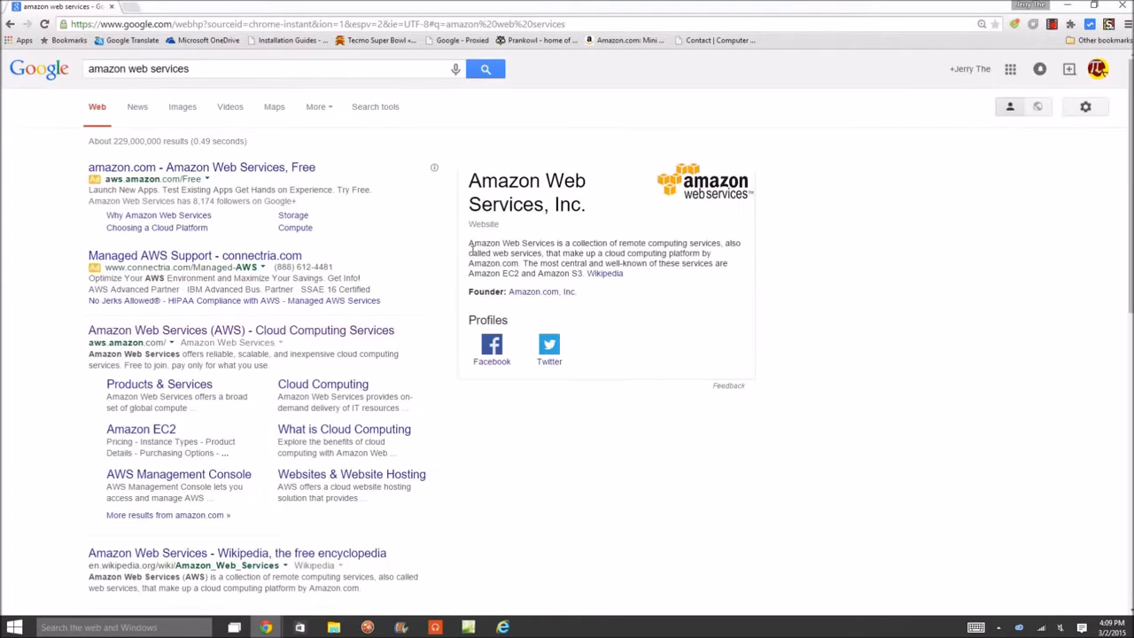
click(310, 335)
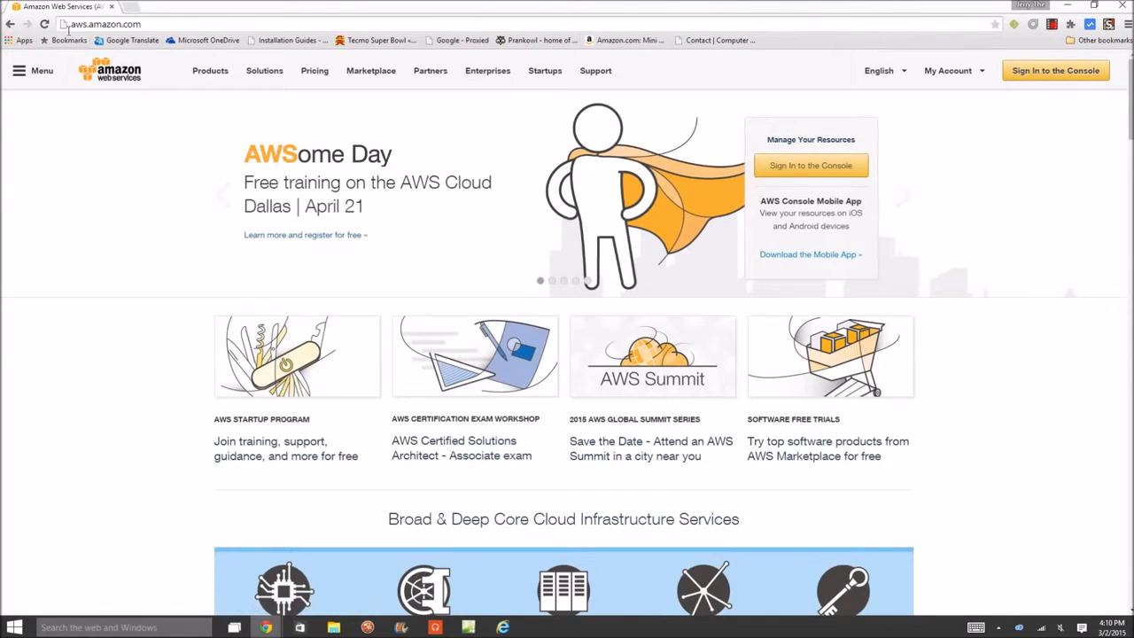
Sign in to the AWS console and start launching a new instance from the EC2 dashboard
click(824, 165)
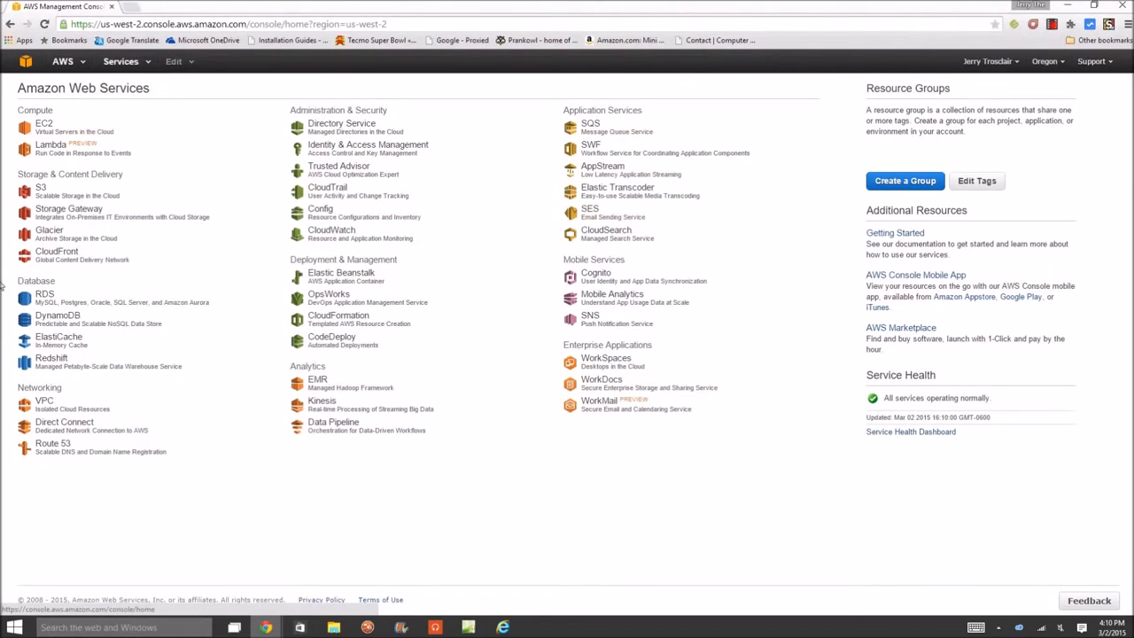
click(42, 125)
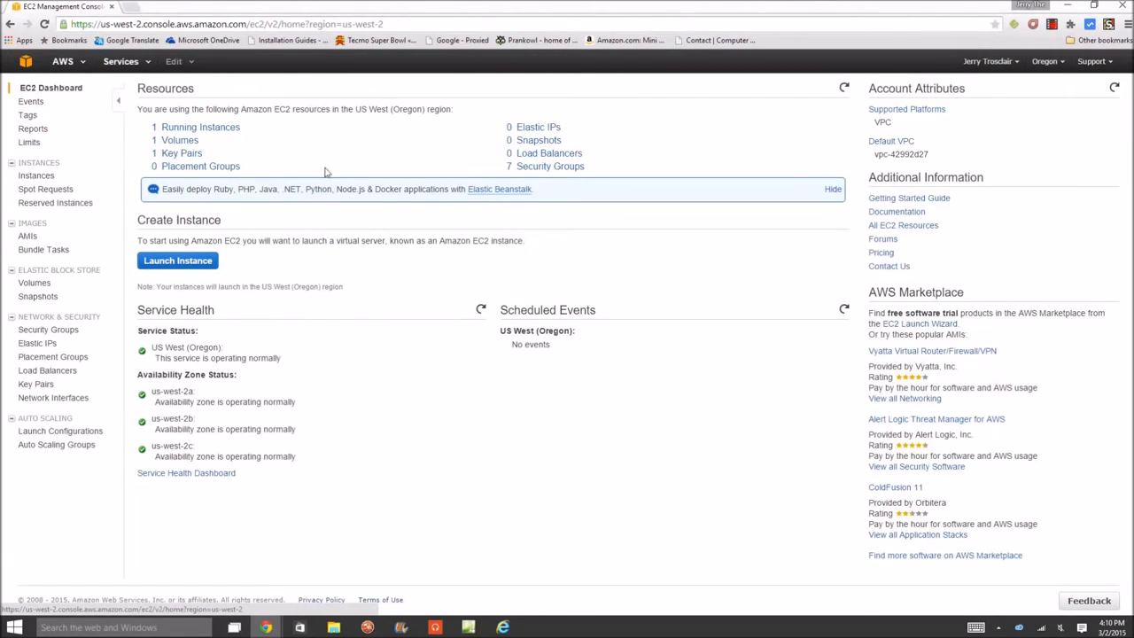
click(171, 263)
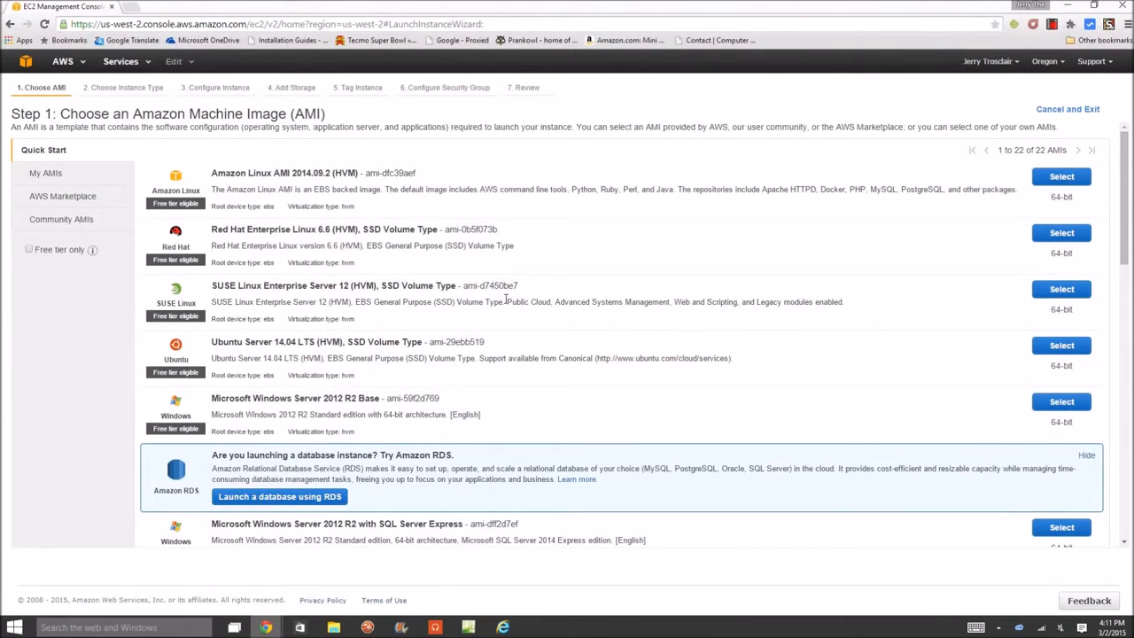
Choose the free-tier-eligible Microsoft Windows Server 2012 R2 Base image for the new instance
scroll(355, 381, down, 1)
scroll(327, 360, up, 1)
click(28, 251)
scroll(302, 357, down, 3)
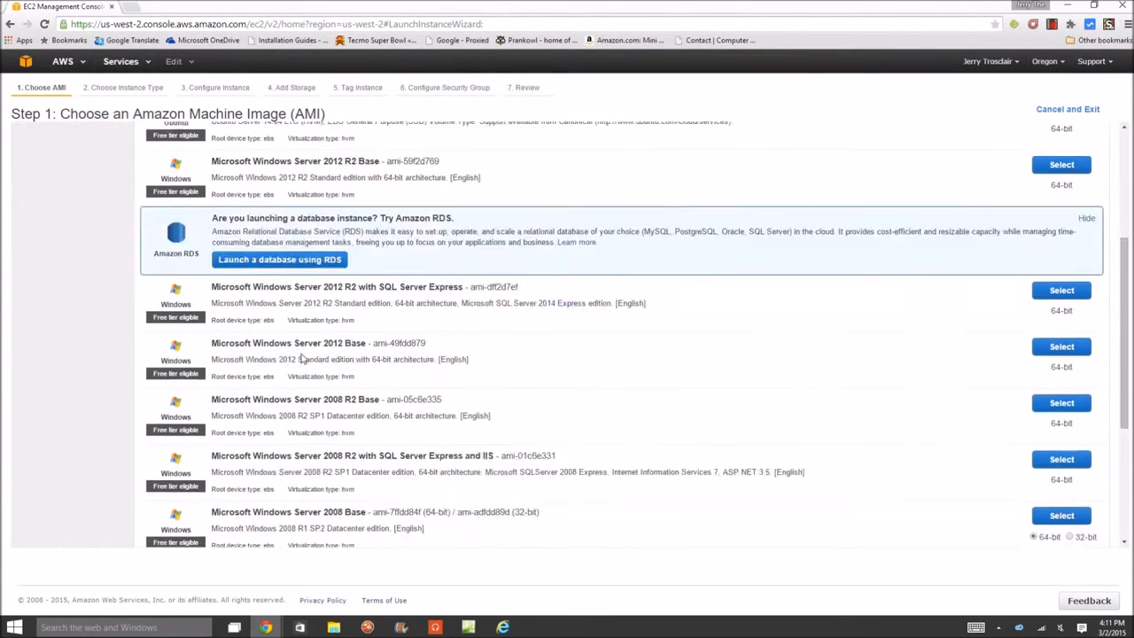
scroll(302, 357, down, 3)
scroll(302, 357, up, 4)
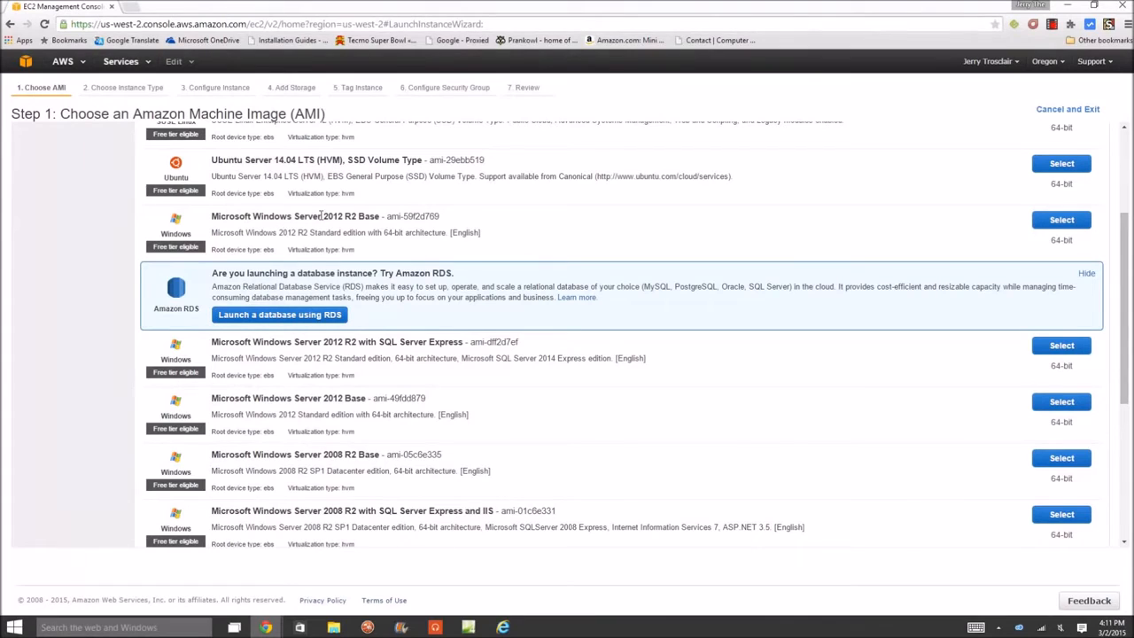
click(1062, 220)
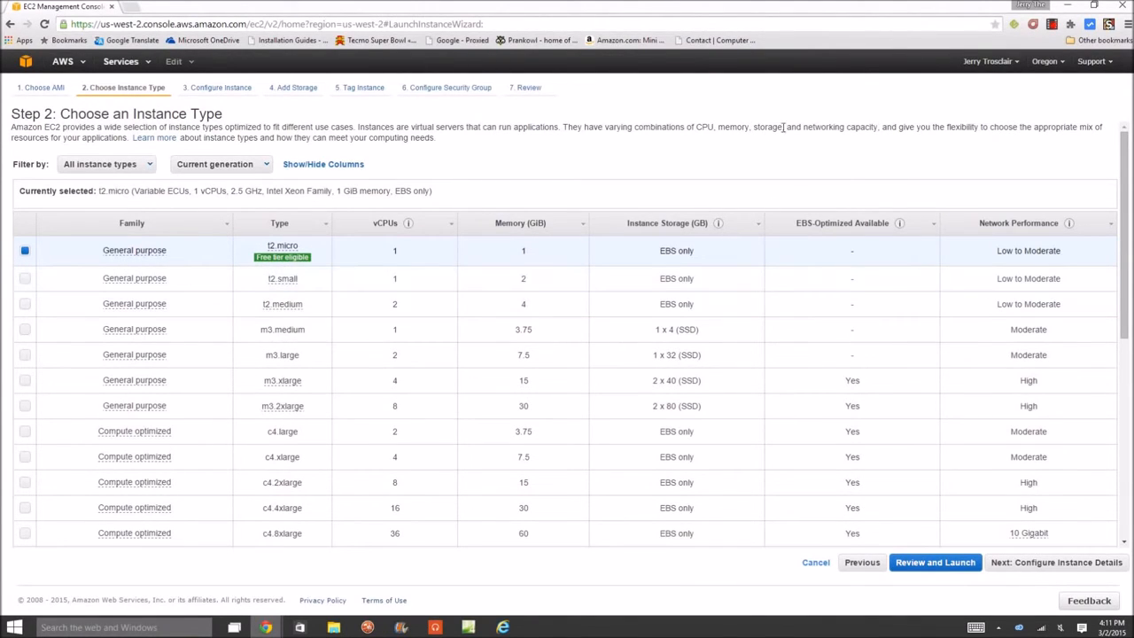
Proceed to launch with the preselected t2.micro type and create and download a new key pair named Tutorial
click(934, 565)
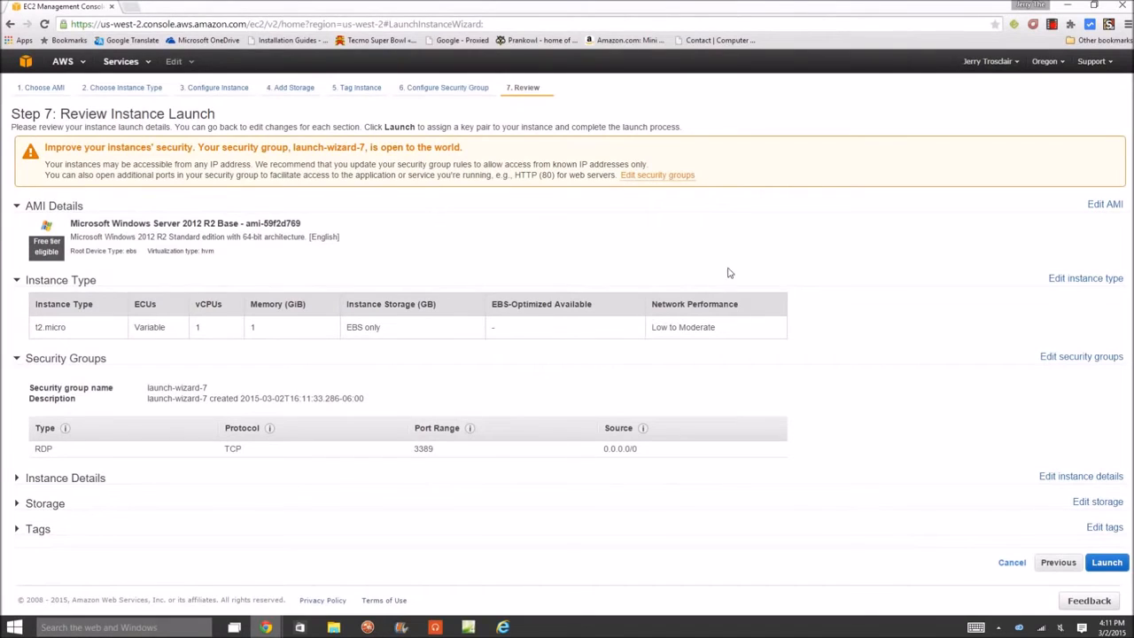
click(1108, 564)
click(414, 339)
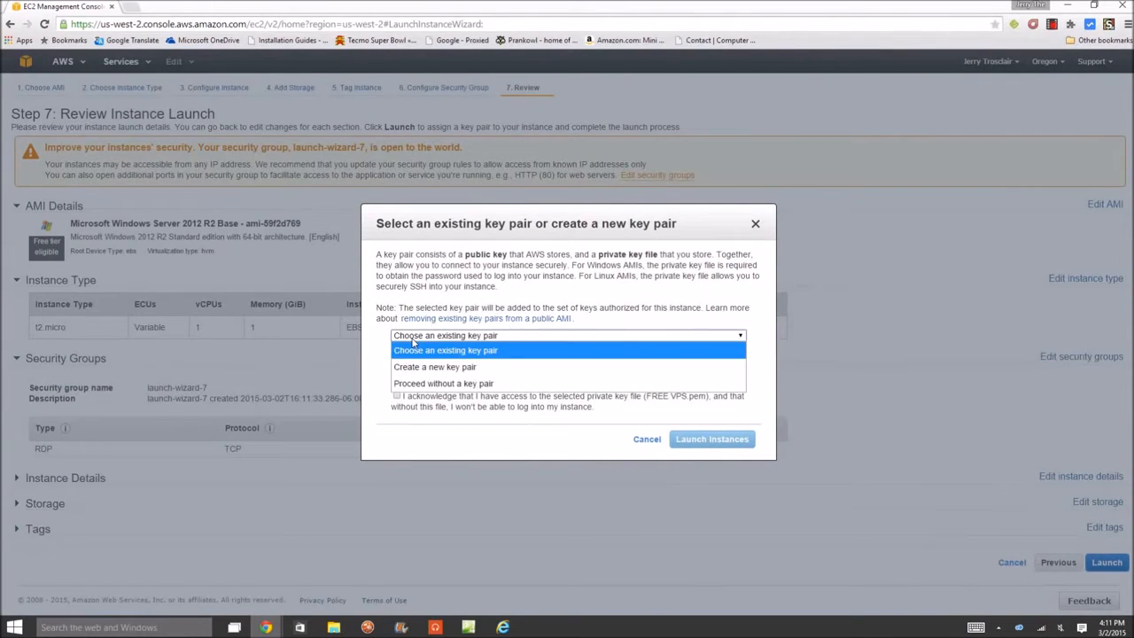
click(414, 366)
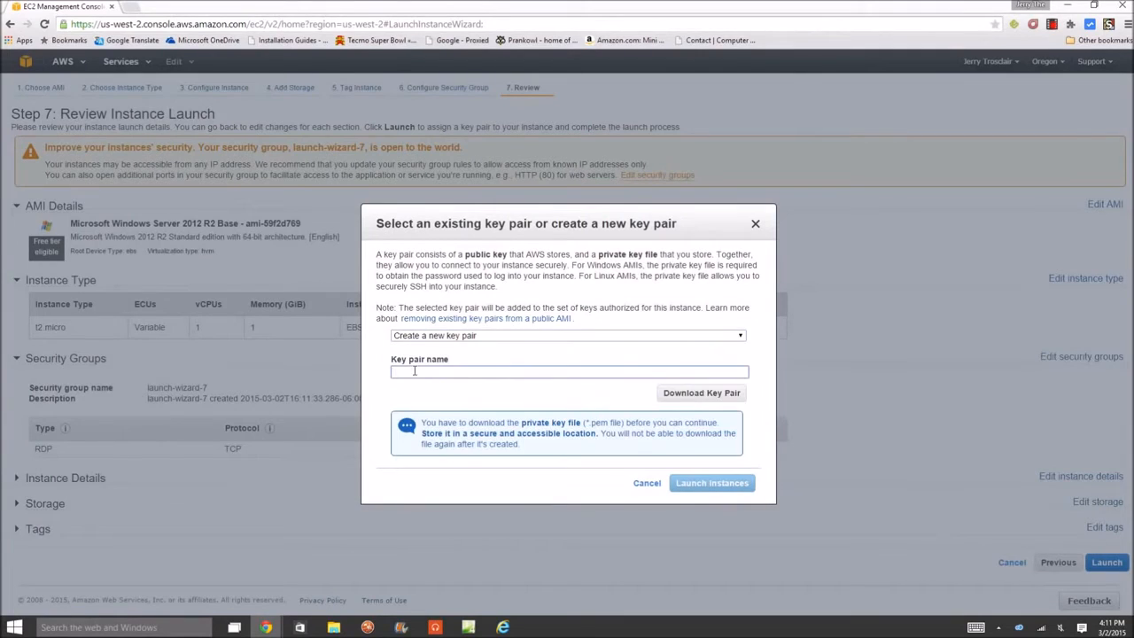
text(Tutorial)
click(711, 390)
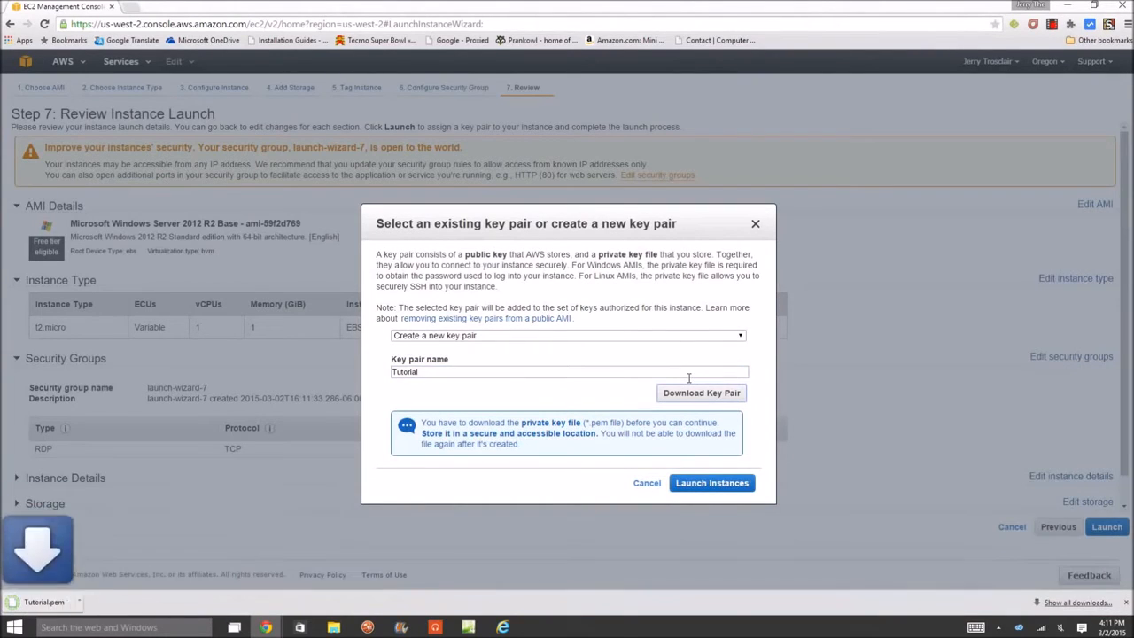
Put the downloaded Tutorial.pem file on the desktop beside the browser, then restore the browser to full size
drag(843, 5, 2, 134)
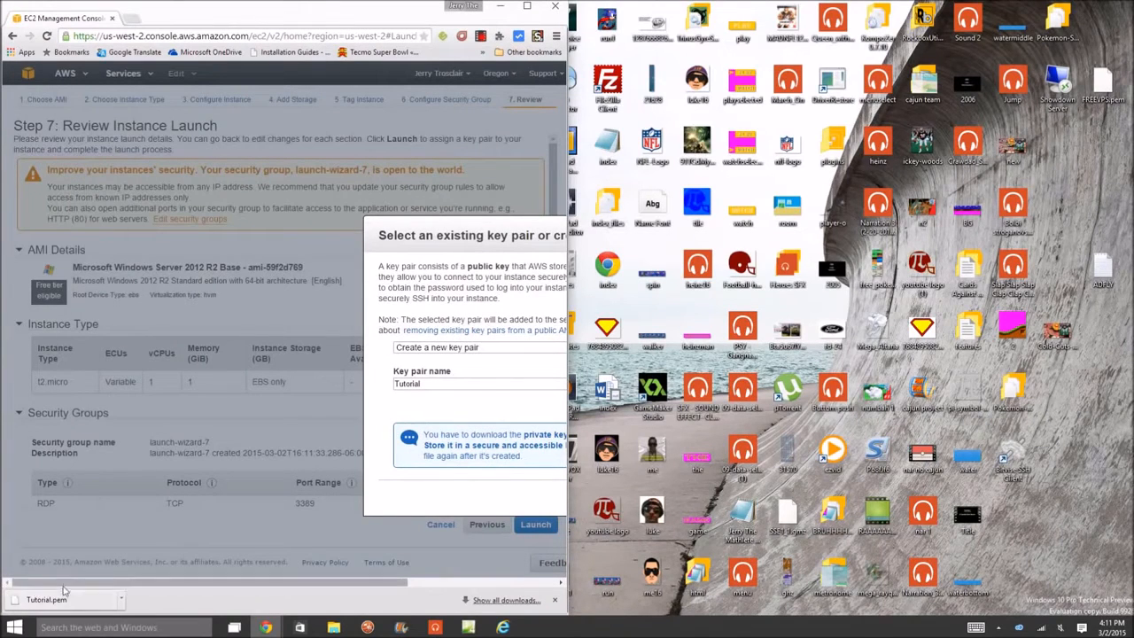
drag(72, 605, 1098, 336)
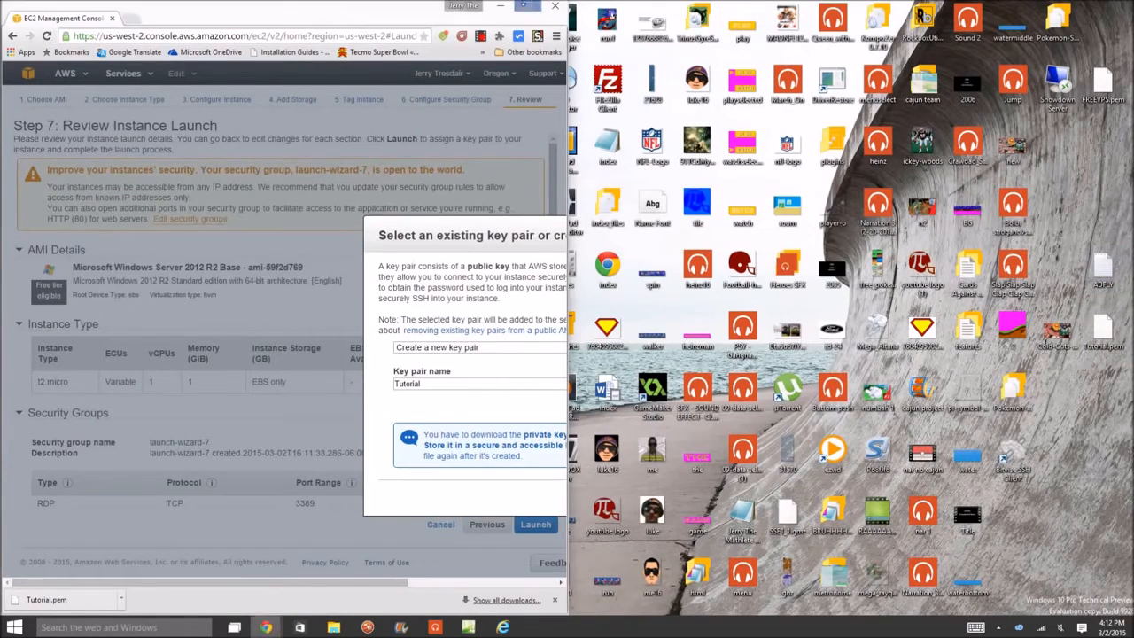
click(528, 7)
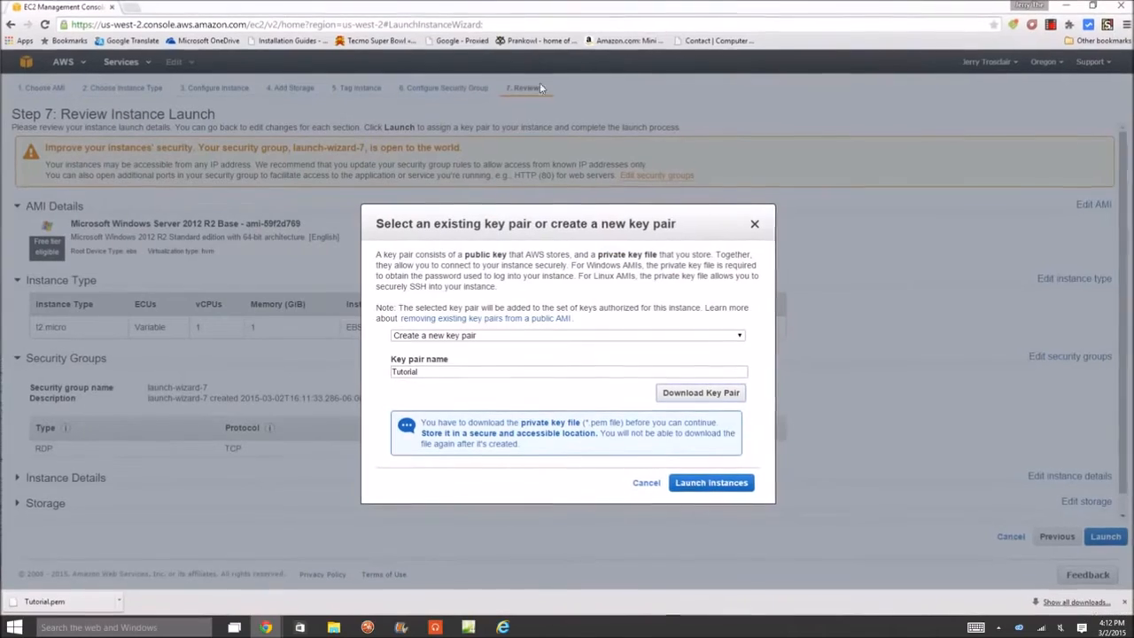
Launch the configured instance and go to the list of EC2 instances
click(704, 483)
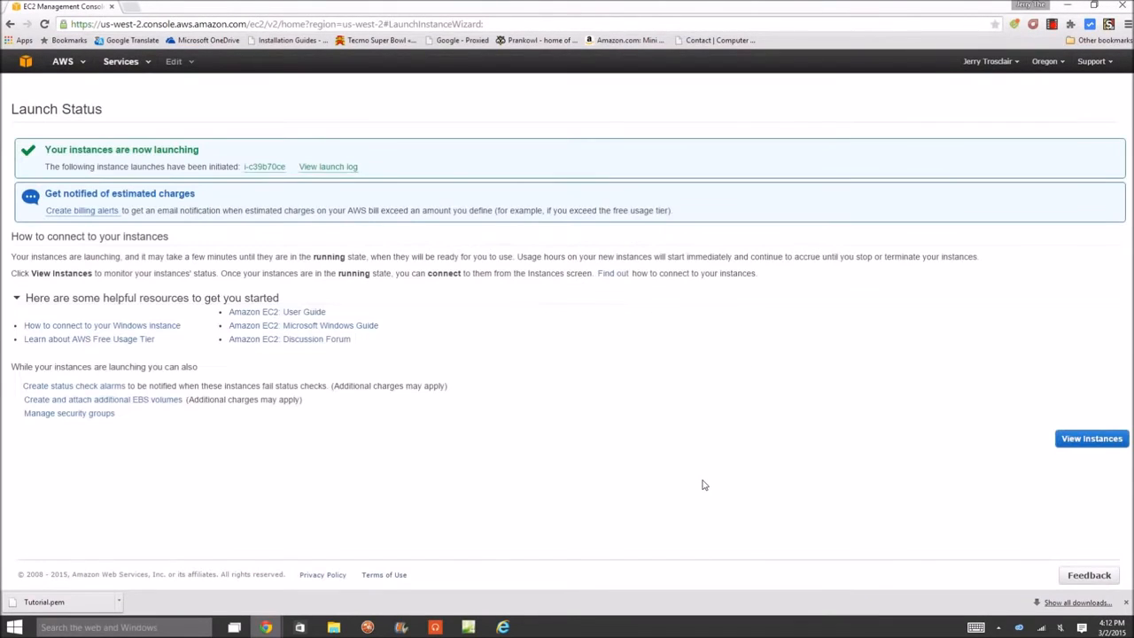
click(1081, 436)
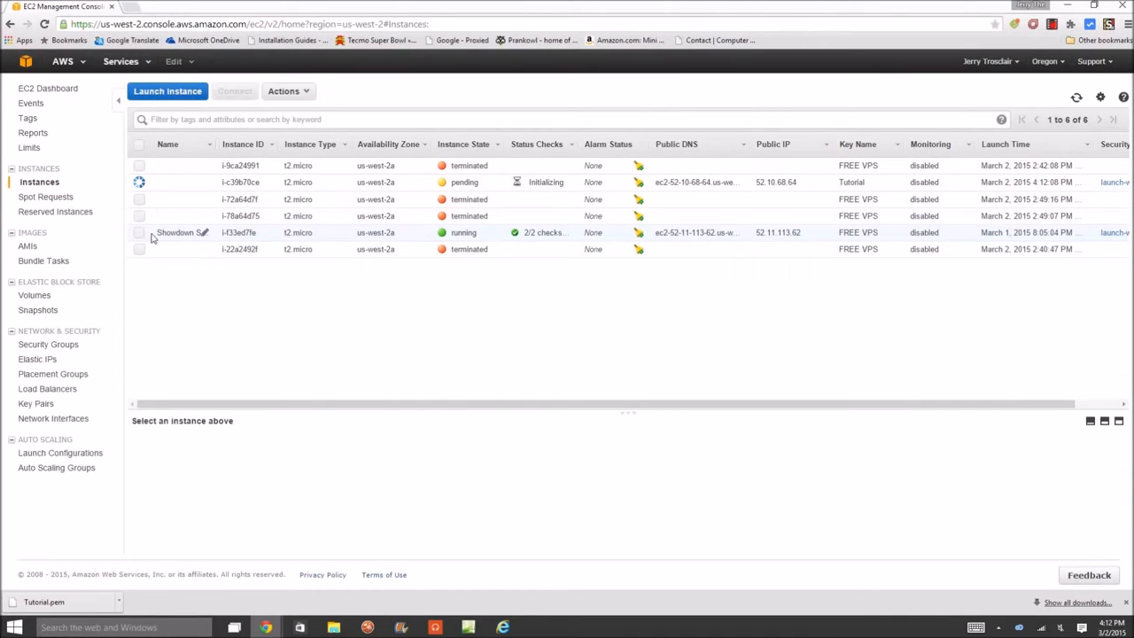
View the existing Showdown server at 52.11.113.62:8000 in a new browser tab, and close that tab
click(127, 5)
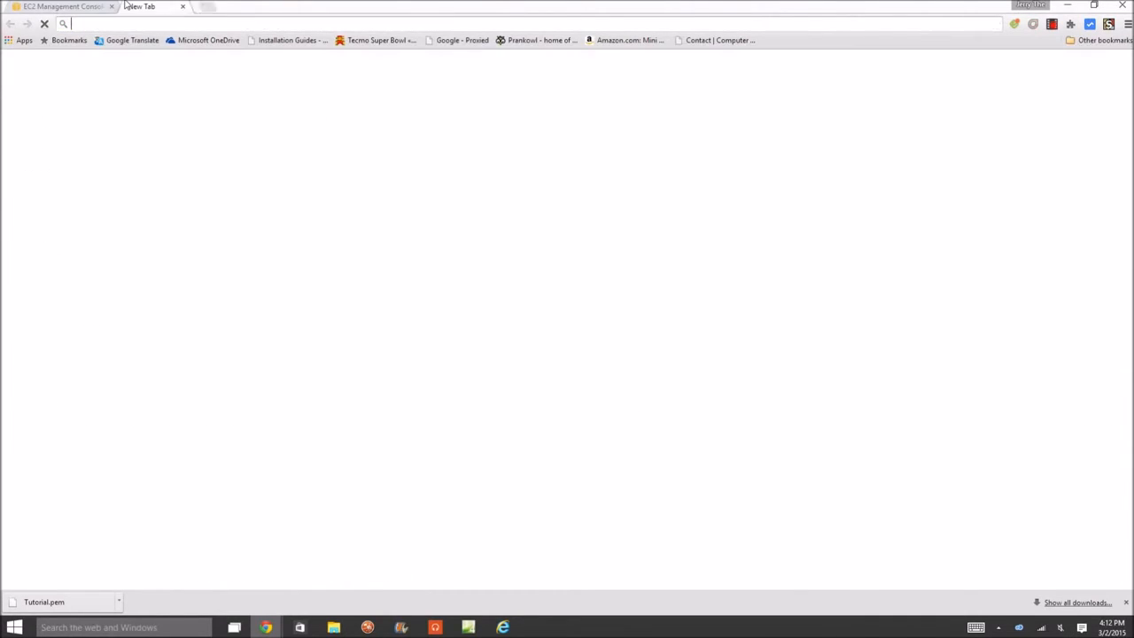
text(5)
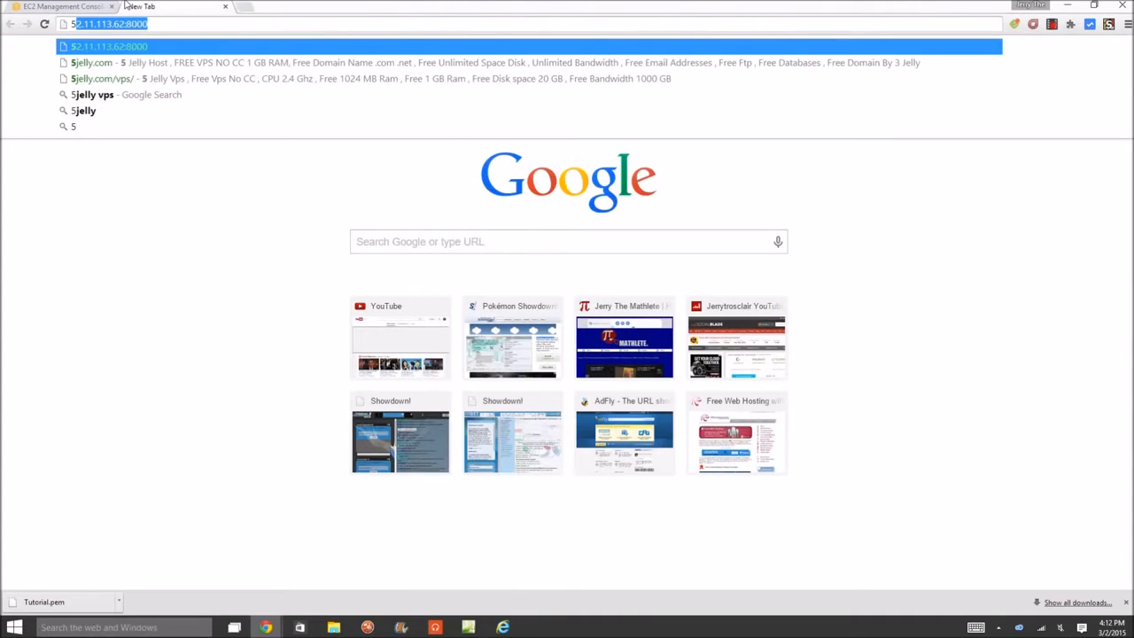
key(Return)
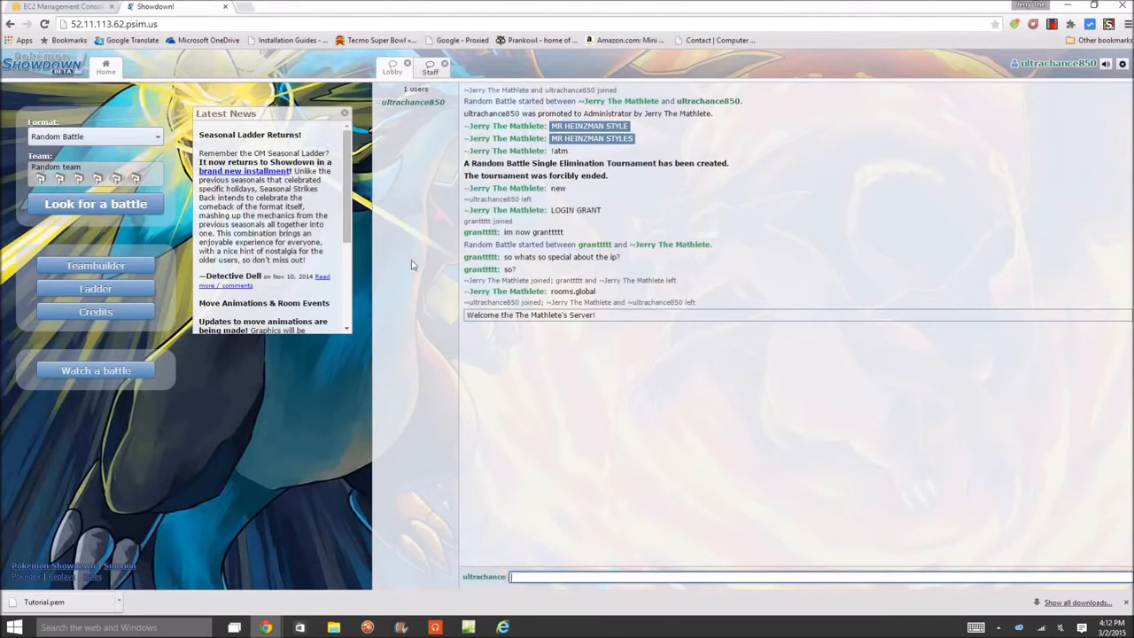
click(225, 8)
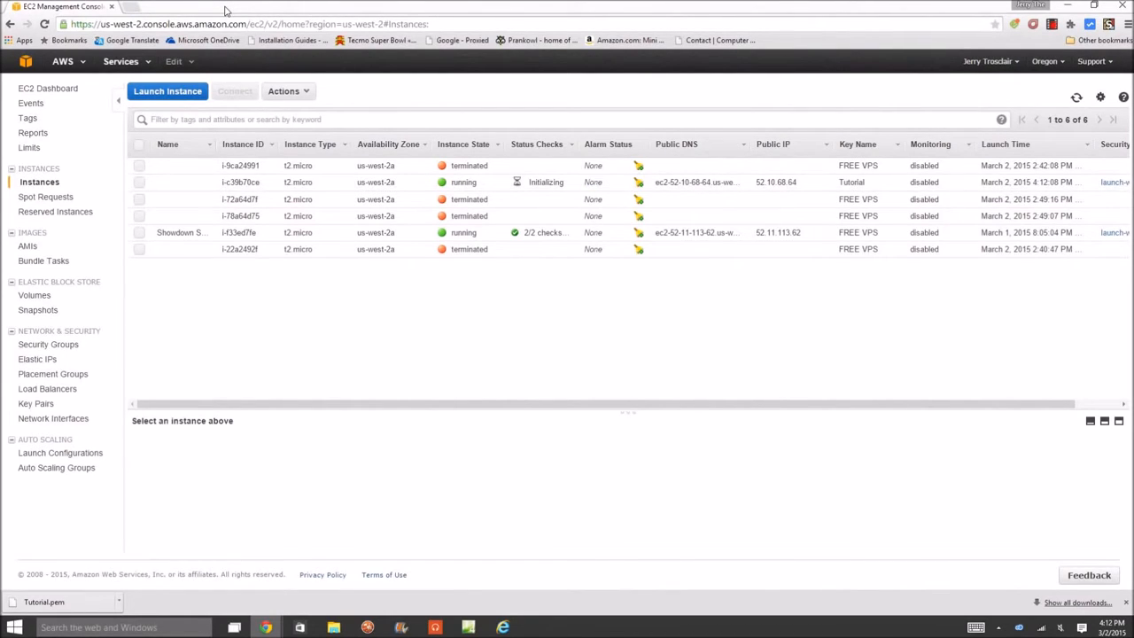
Request the Windows password of the running instance with the Tutorial key and load Tutorial.pem as its key pair file
click(453, 183)
right_click(453, 183)
click(469, 202)
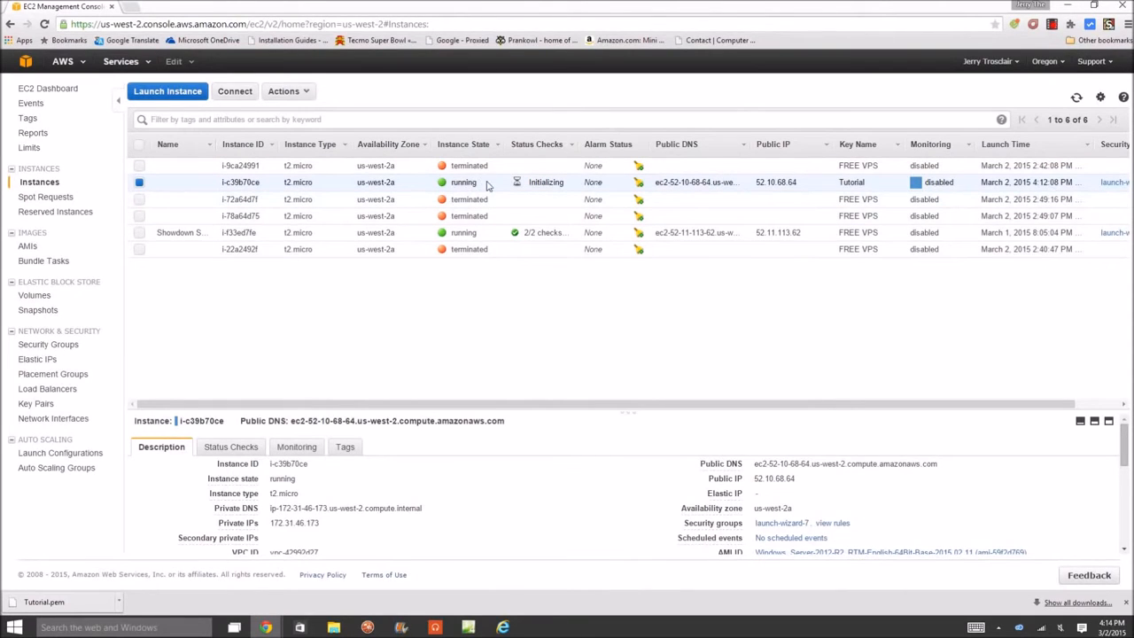
right_click(470, 181)
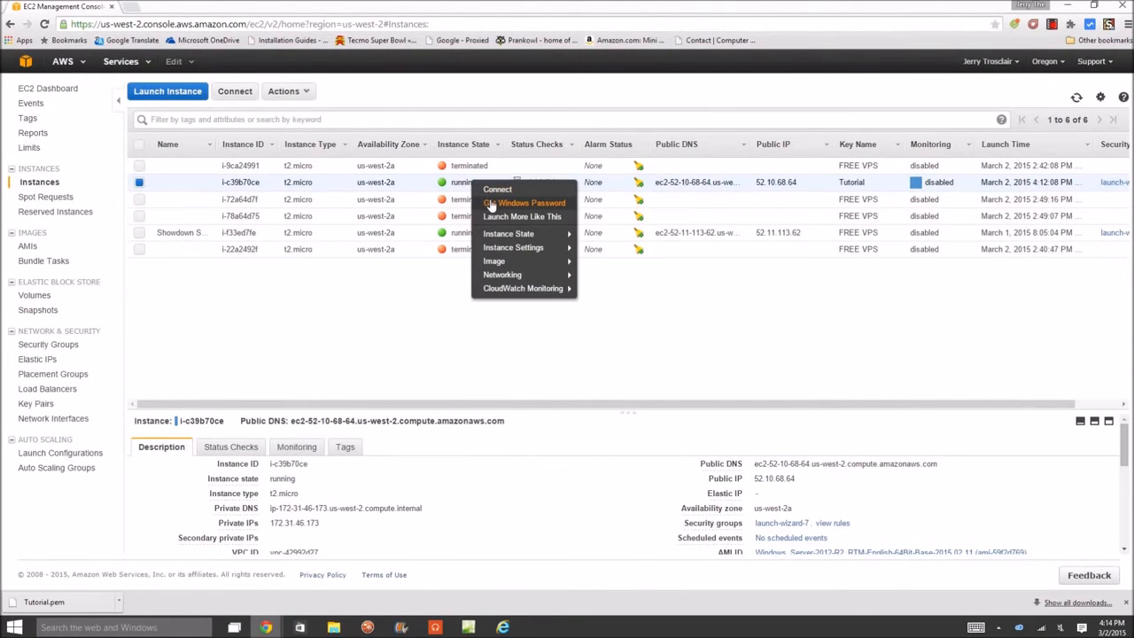
click(492, 205)
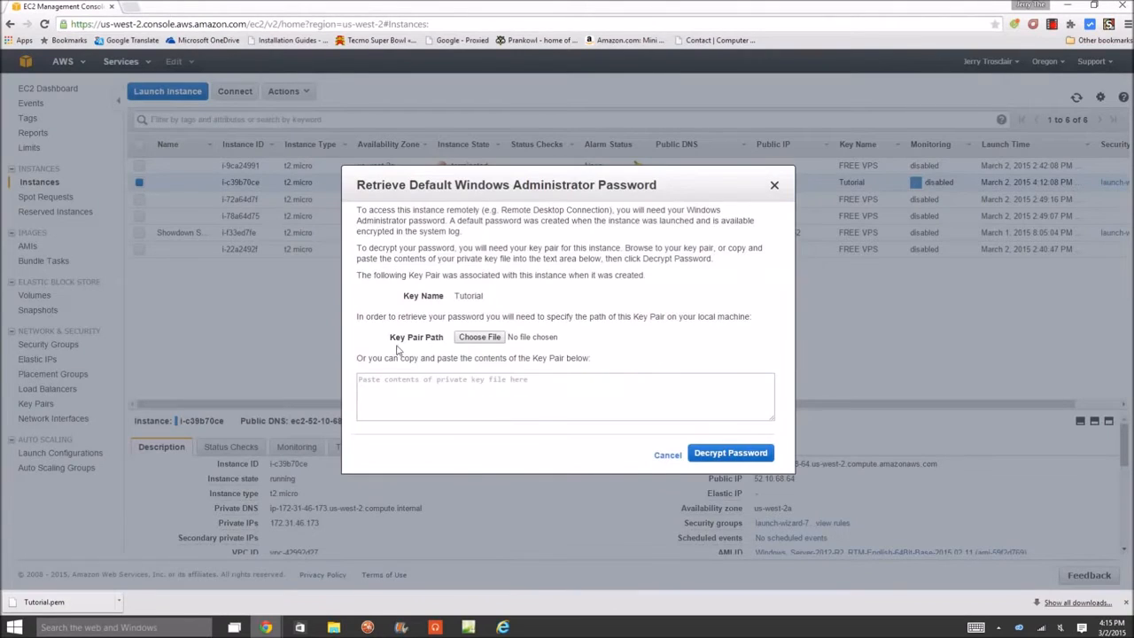
click(472, 341)
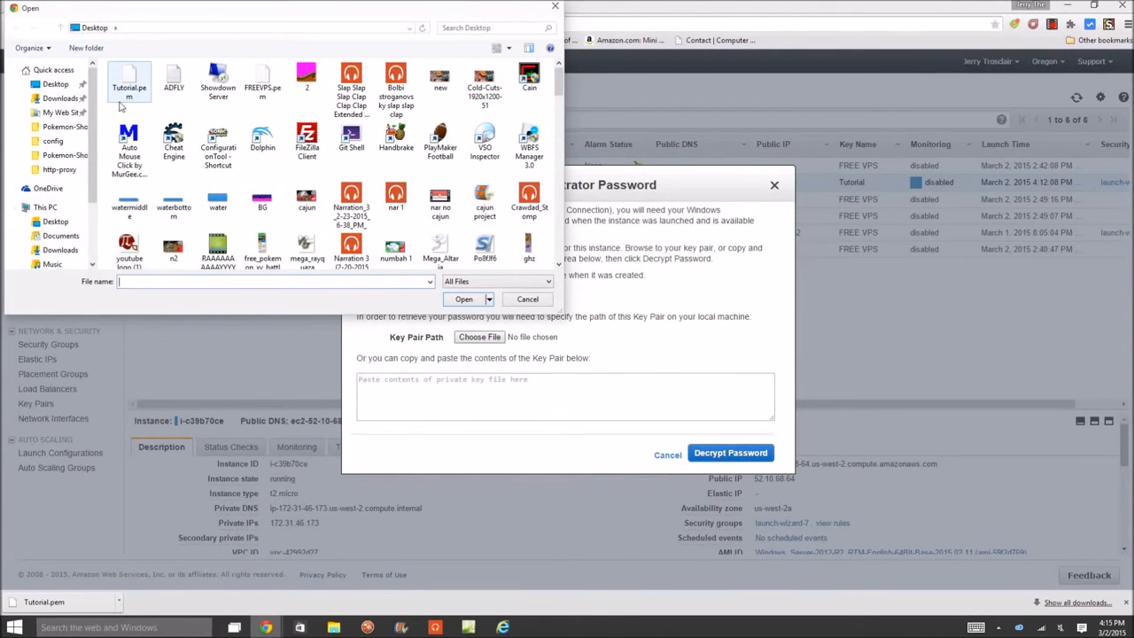
double_click(129, 88)
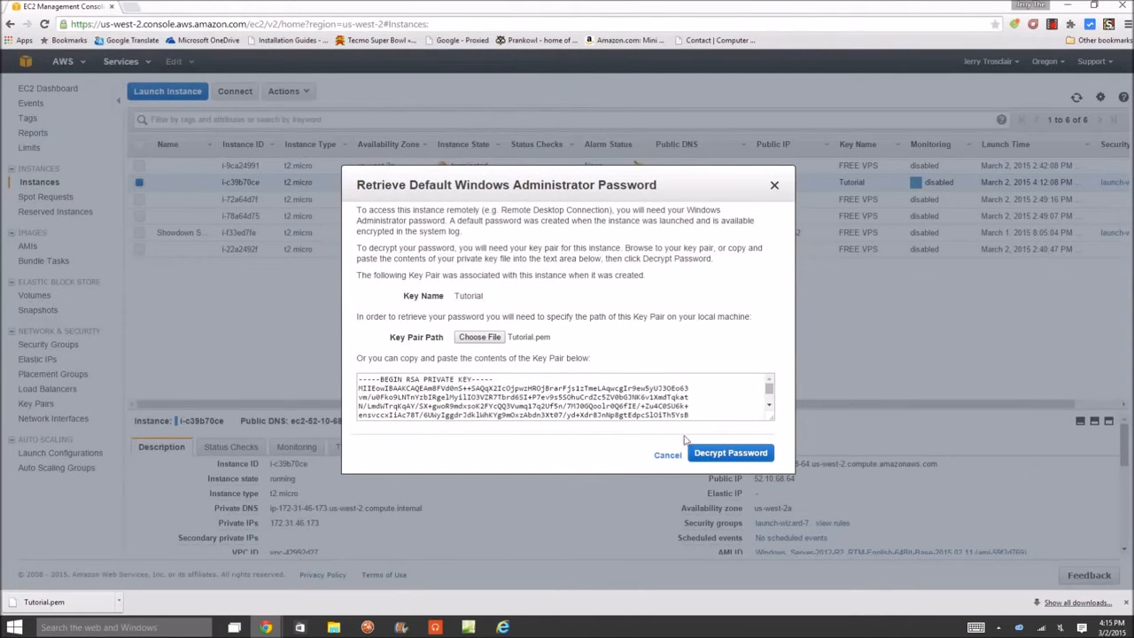
Decrypt the default Windows administrator password, copy it, and close the password dialog
click(732, 452)
mouse_move(512, 408)
mouse_down()
mouse_move(450, 404)
mouse_move(512, 408)
mouse_up()
click(438, 413)
right_click(487, 406)
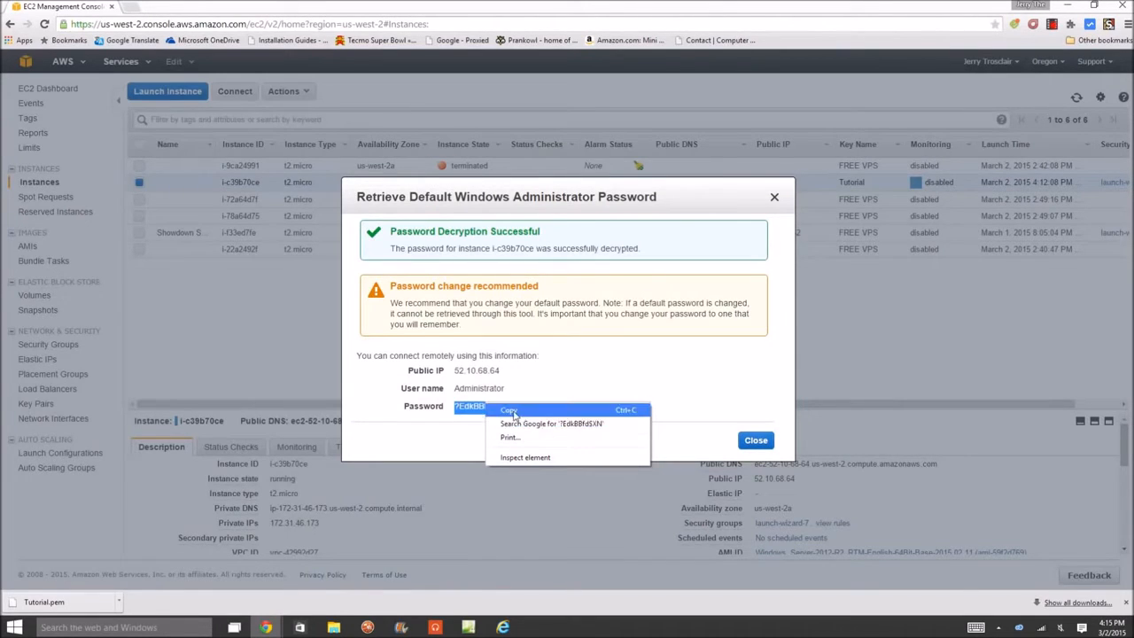
click(514, 412)
click(756, 441)
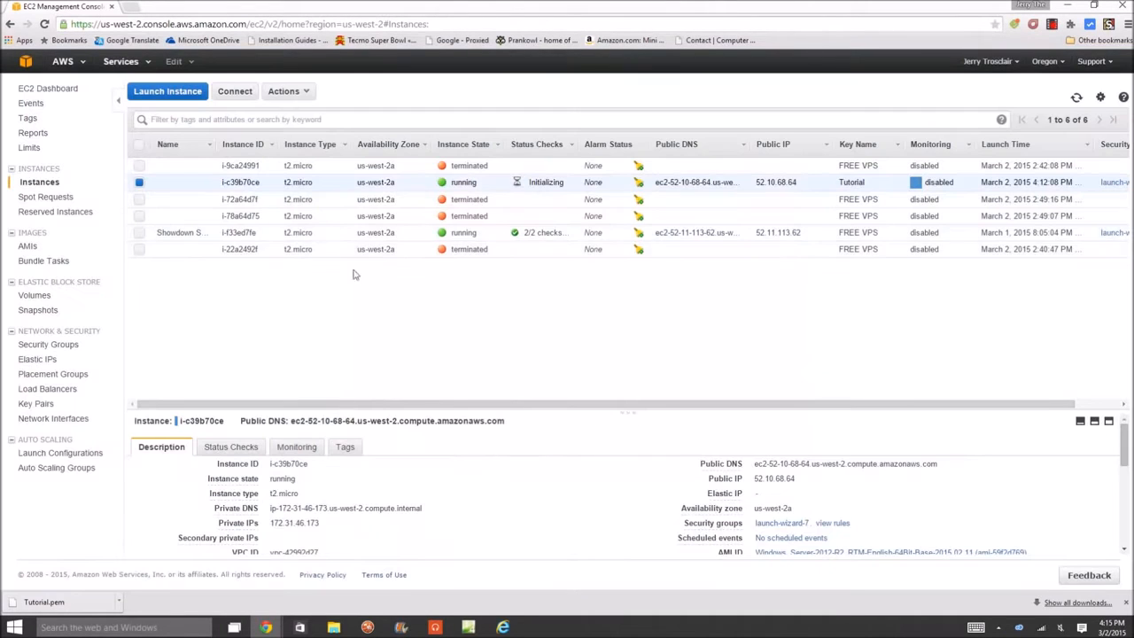
Download the remote desktop file for connecting to the Tutorial instance and open the downloaded file
right_click(359, 183)
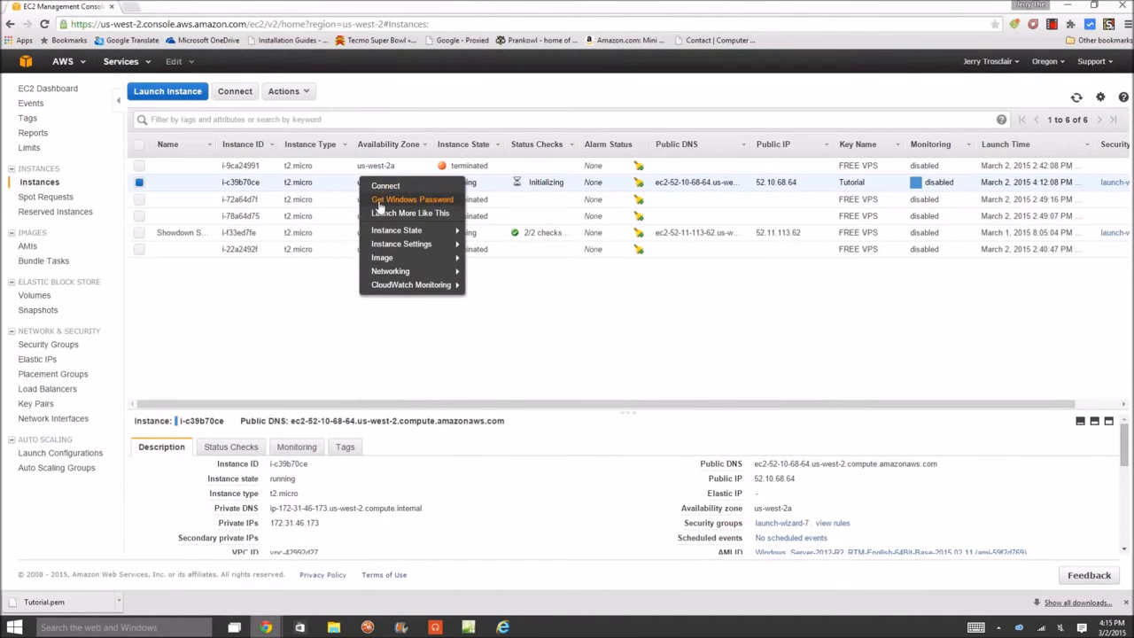
click(383, 187)
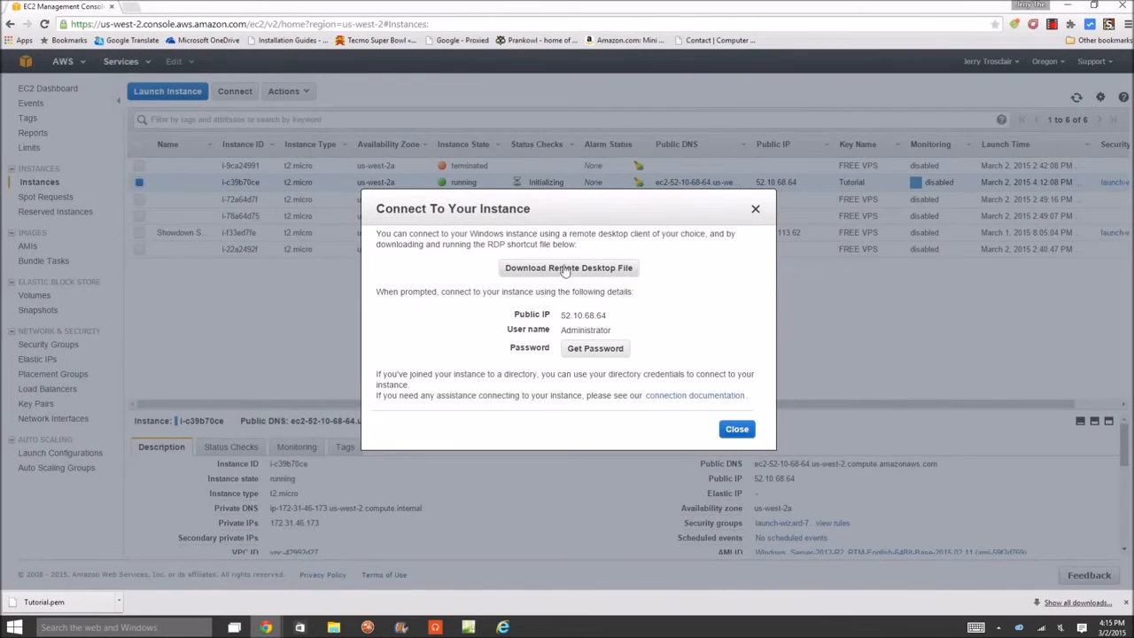
click(600, 271)
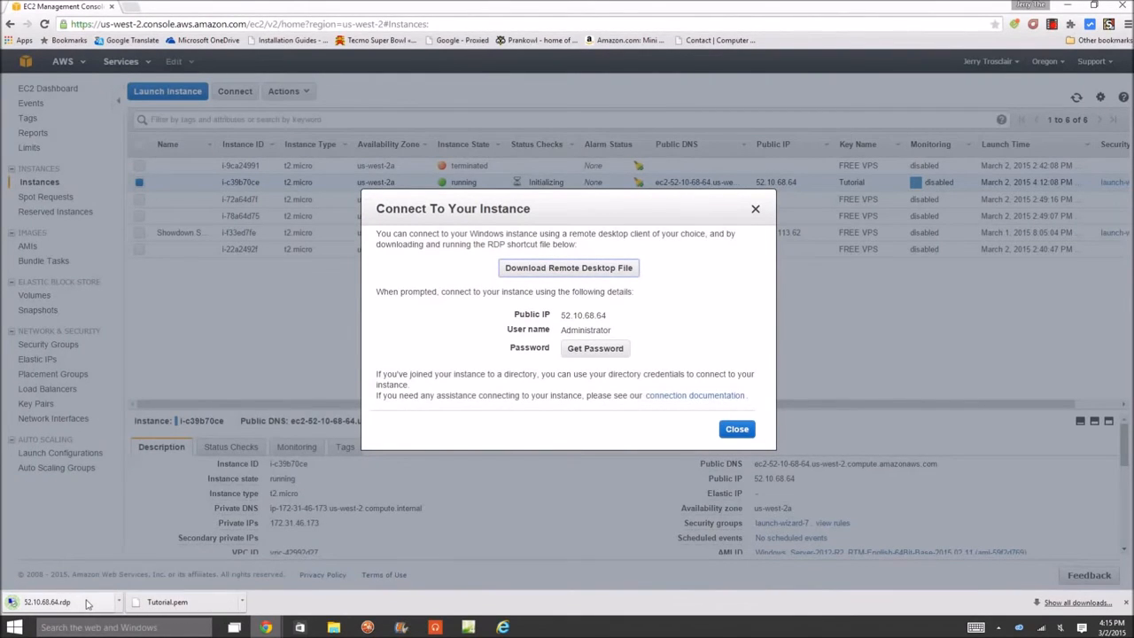
drag(79, 604, 88, 605)
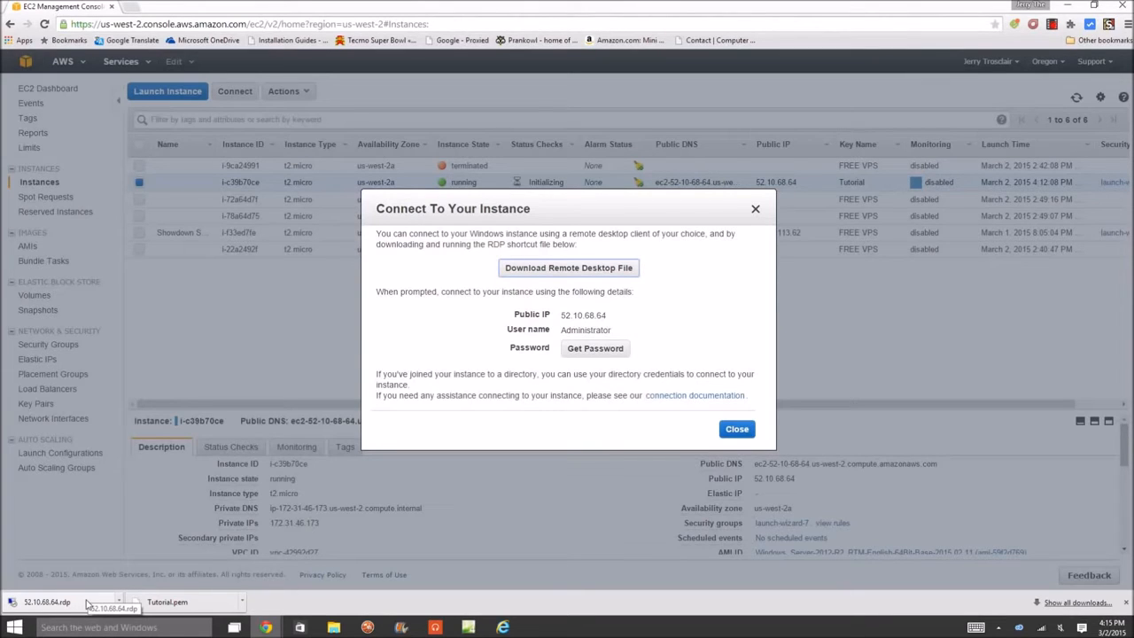
click(80, 602)
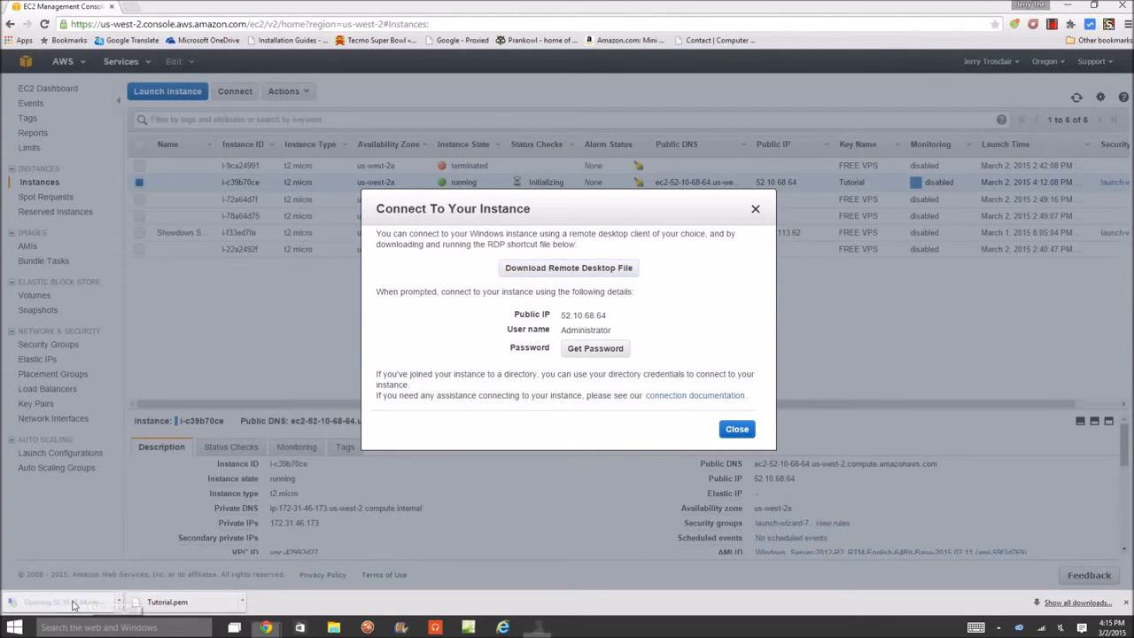
Connect to 52.10.68.64 as Administrator with the copied account password, accepting the publisher and certificate warnings and suppressing them for this computer
click(432, 355)
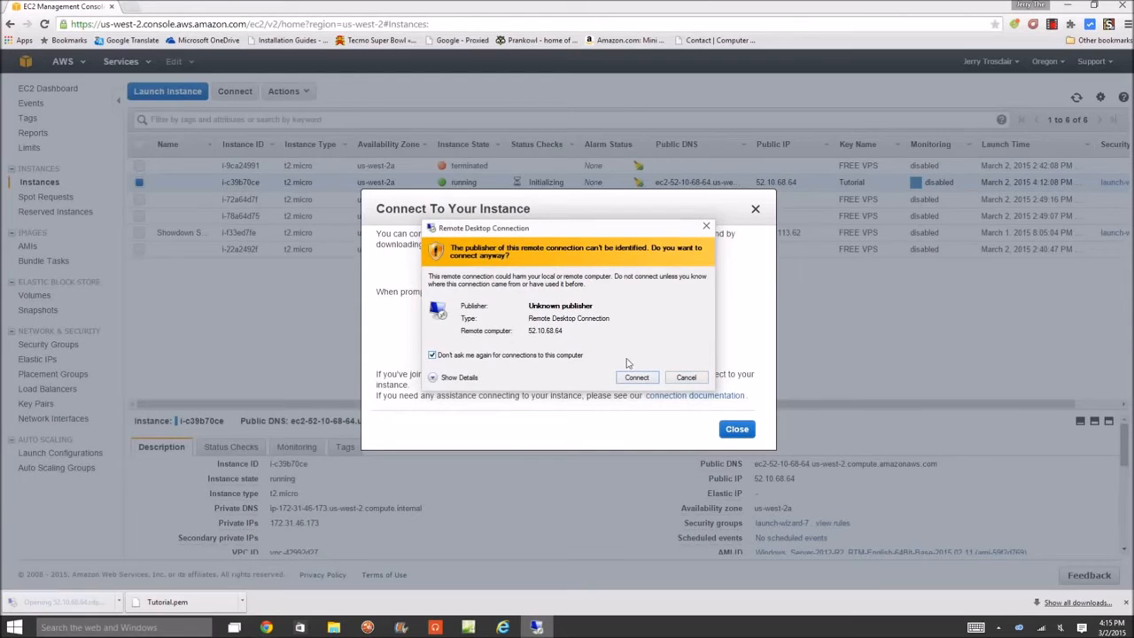
click(636, 377)
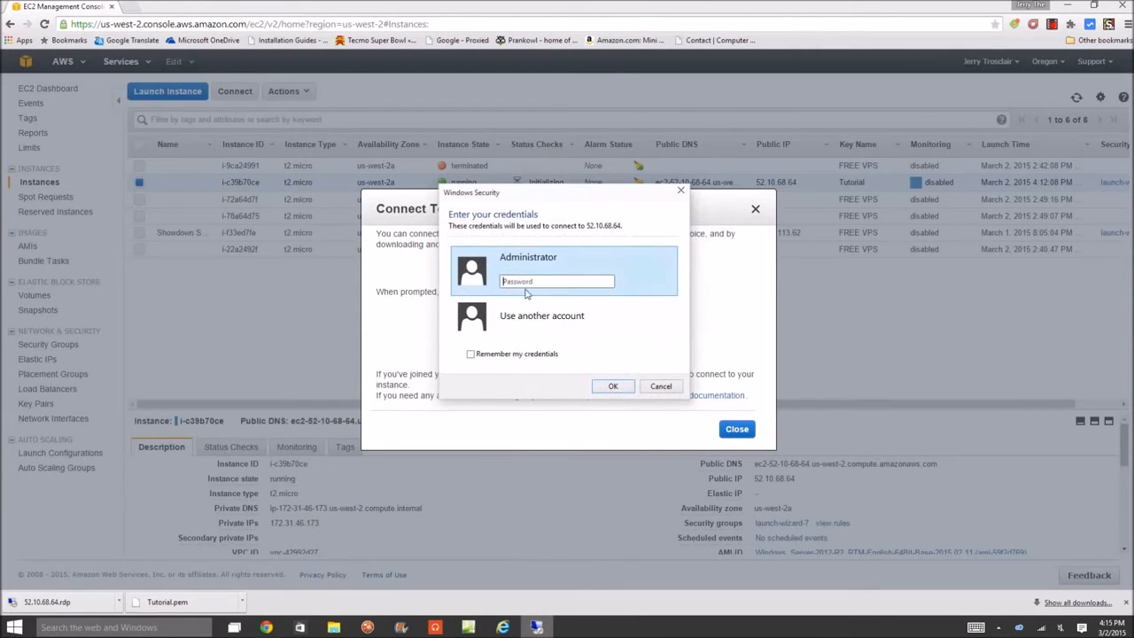
key(ctrl+v)
click(612, 387)
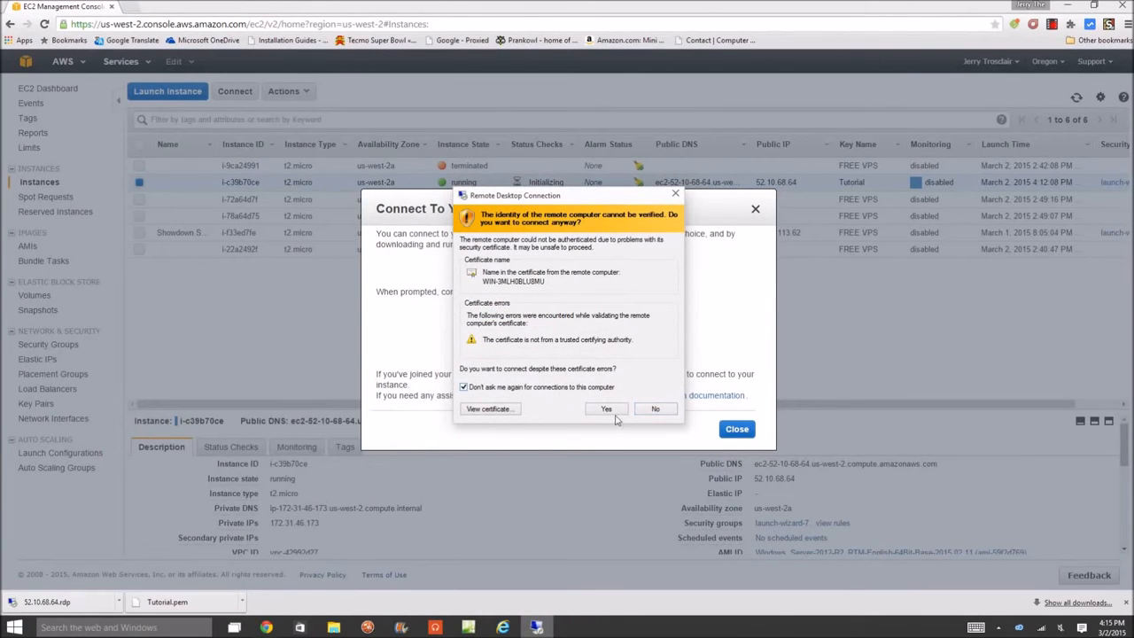
click(608, 409)
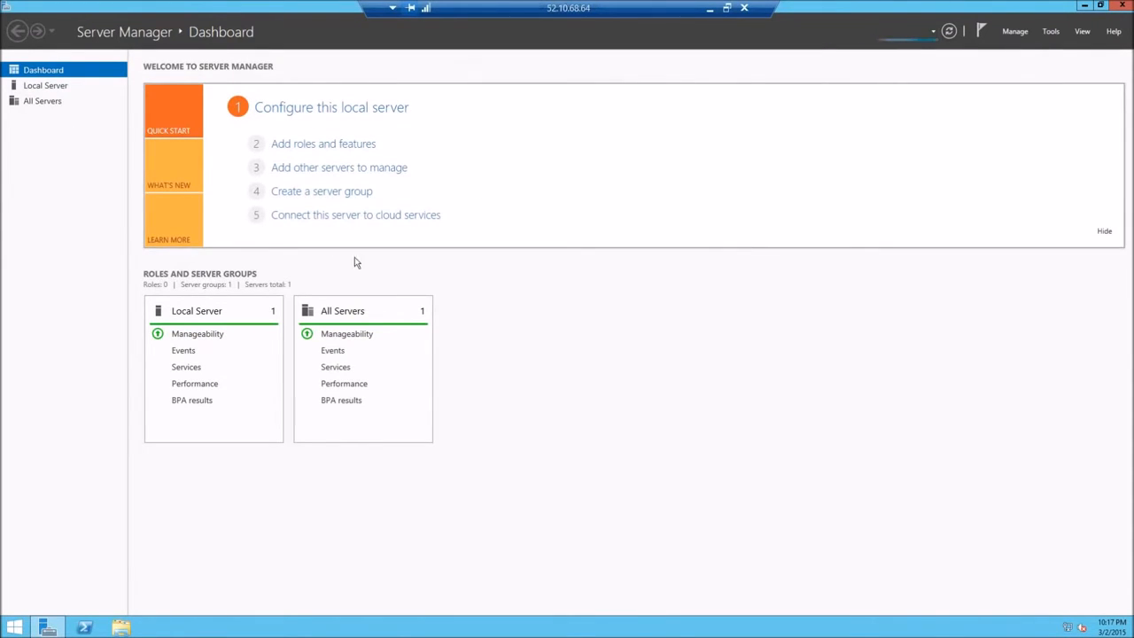
Turn off IE Enhanced Security Configuration for Administrators in the local server's properties, and close Server Manager
click(31, 89)
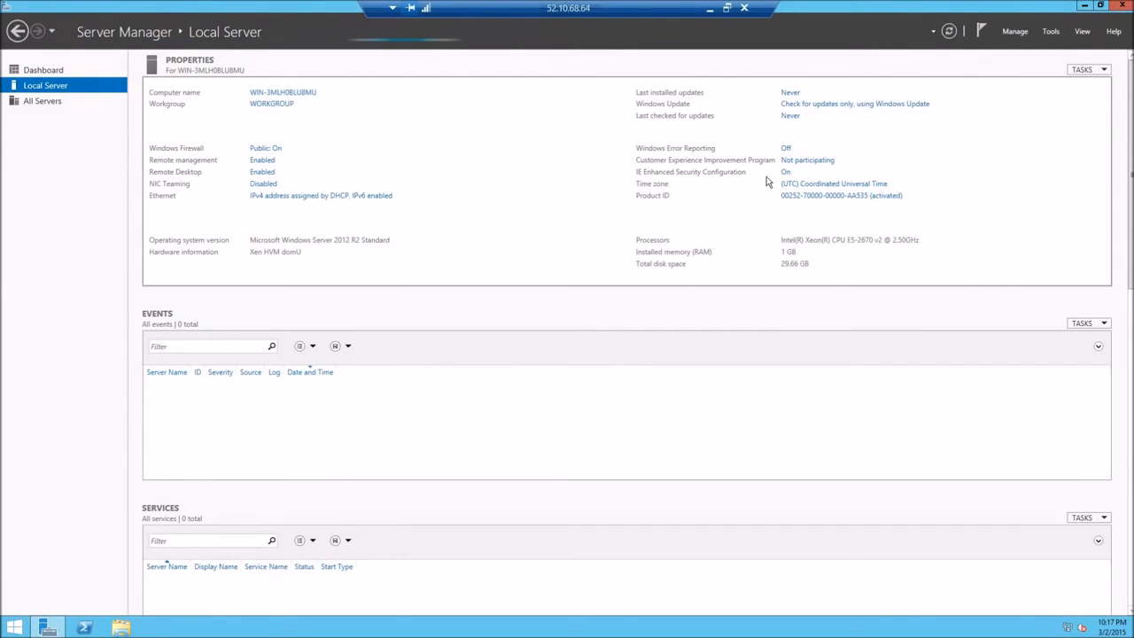
click(786, 173)
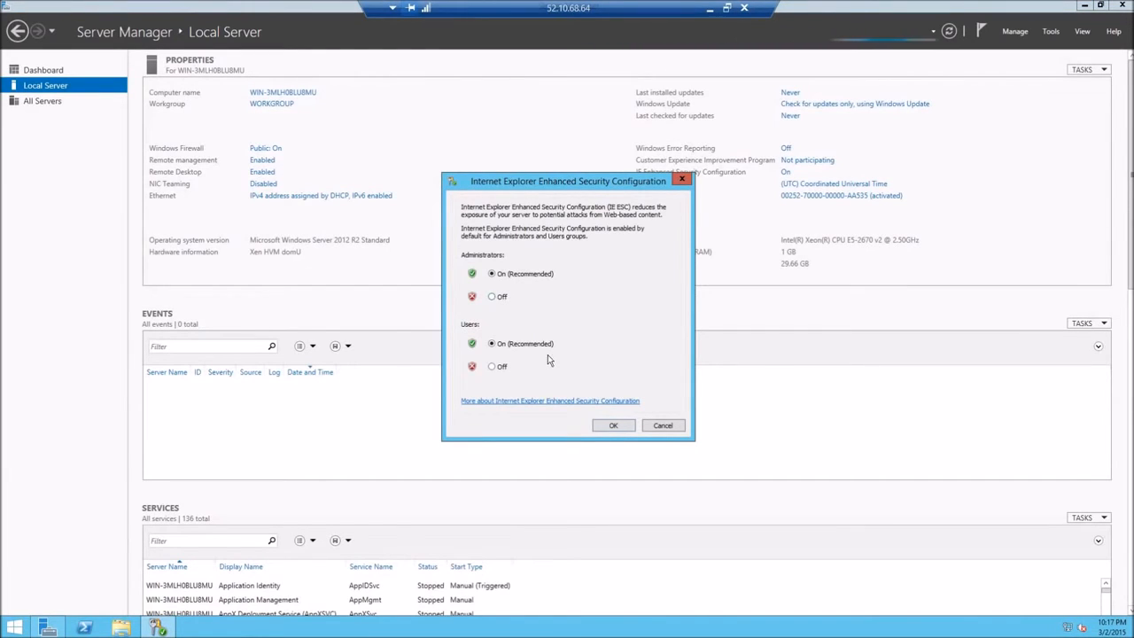
click(491, 297)
click(611, 426)
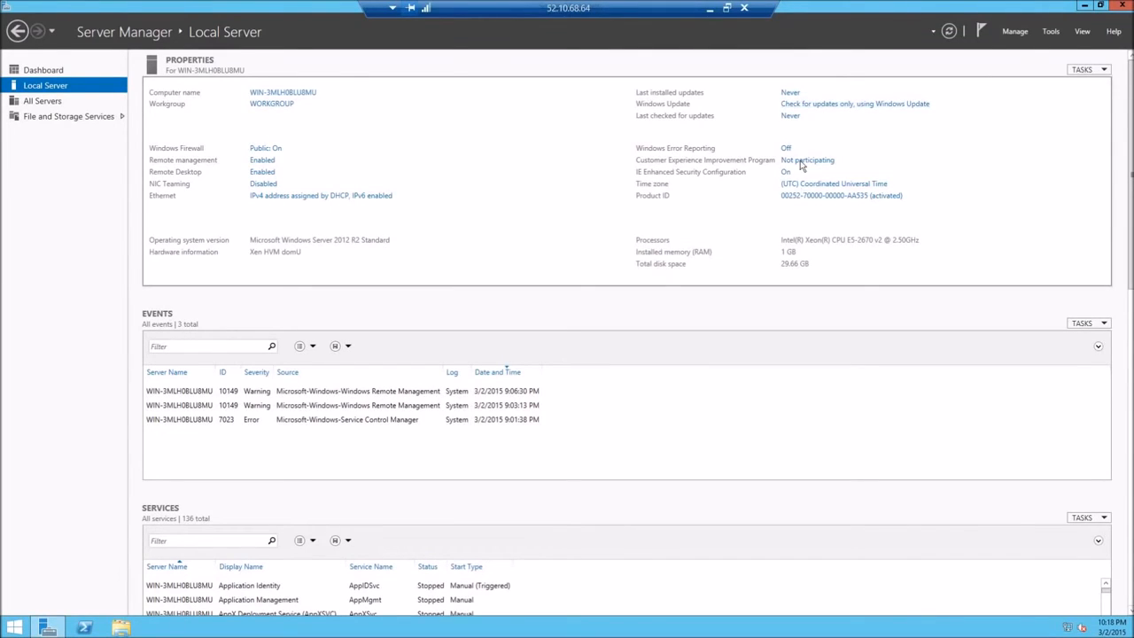
click(1129, 5)
Open Internet Explorer on the remote server and maximize its window
click(14, 627)
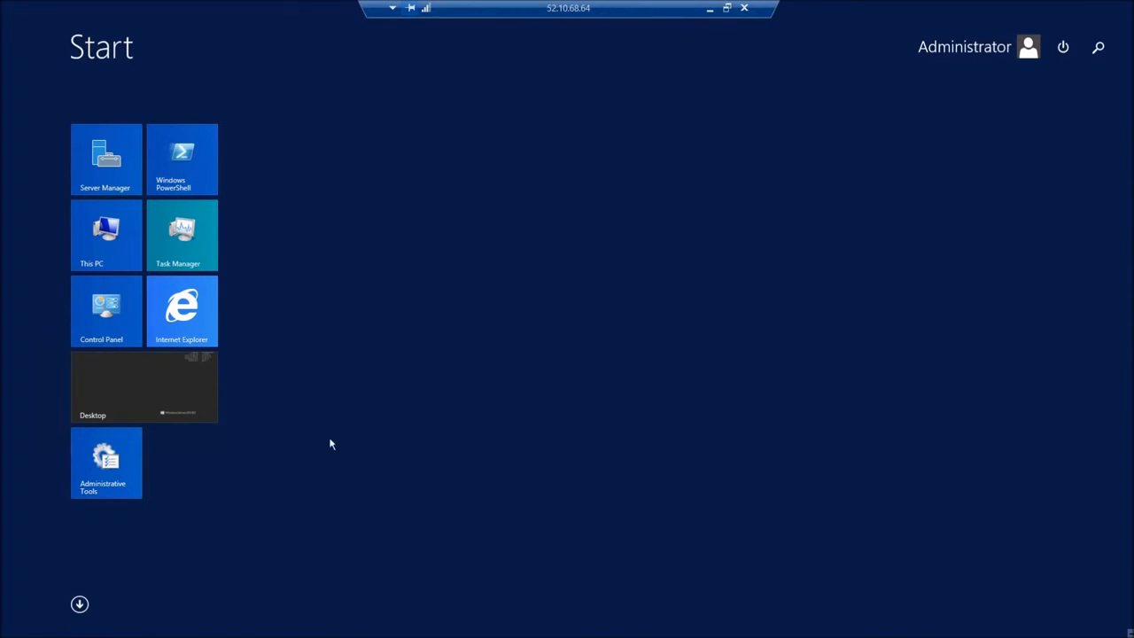
click(182, 314)
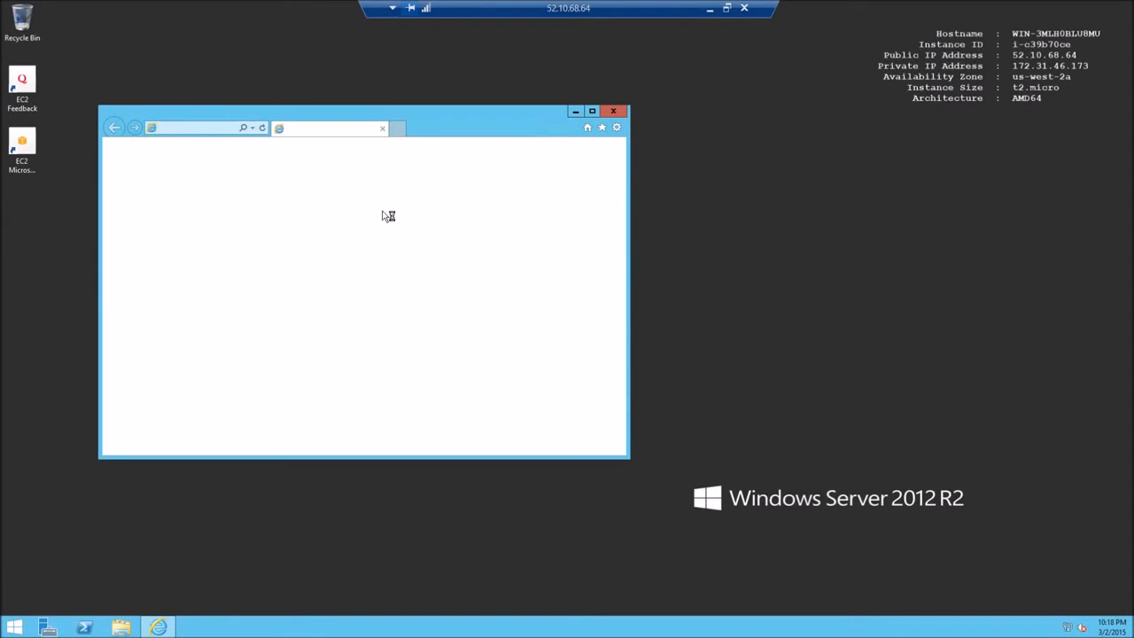
click(587, 116)
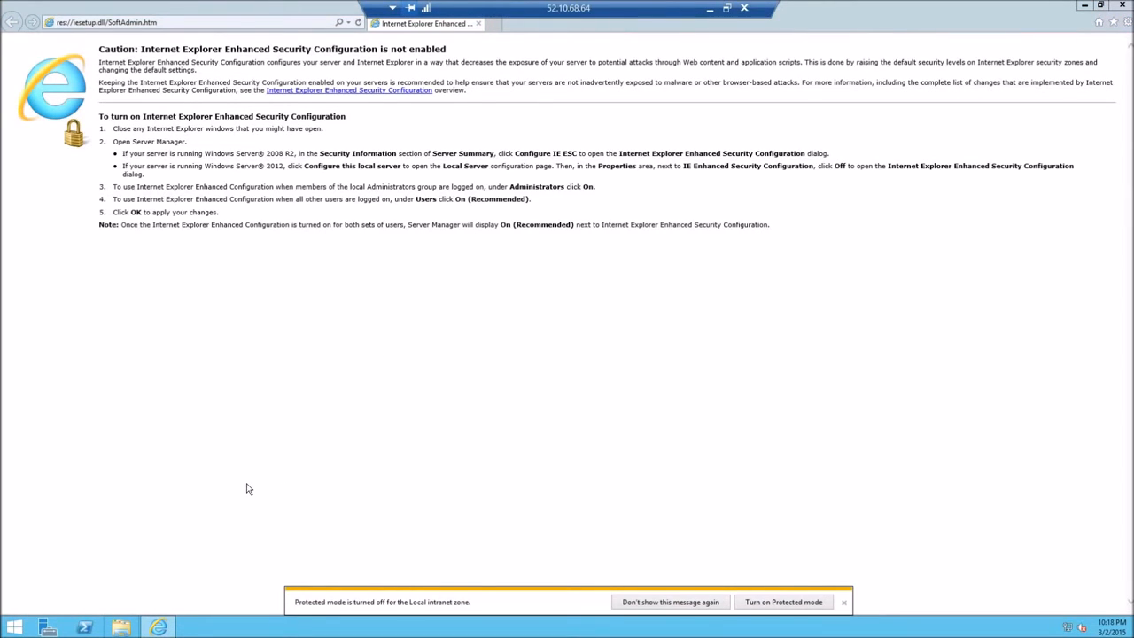
View the server's basic system information through the properties of This PC, and close both windows
key(super+e)
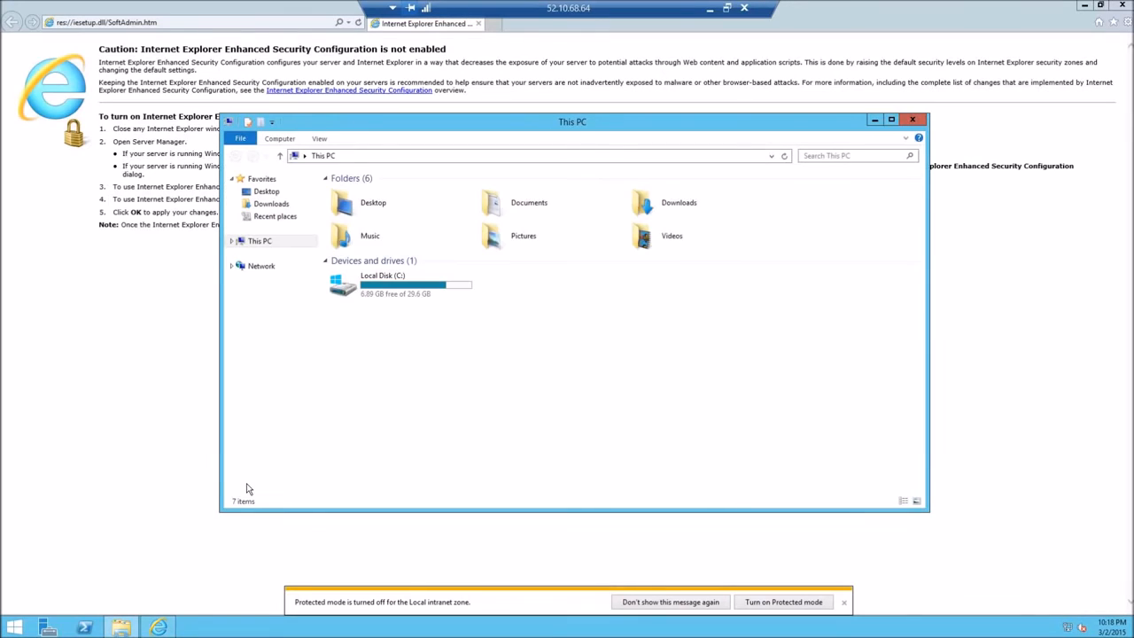
right_click(275, 250)
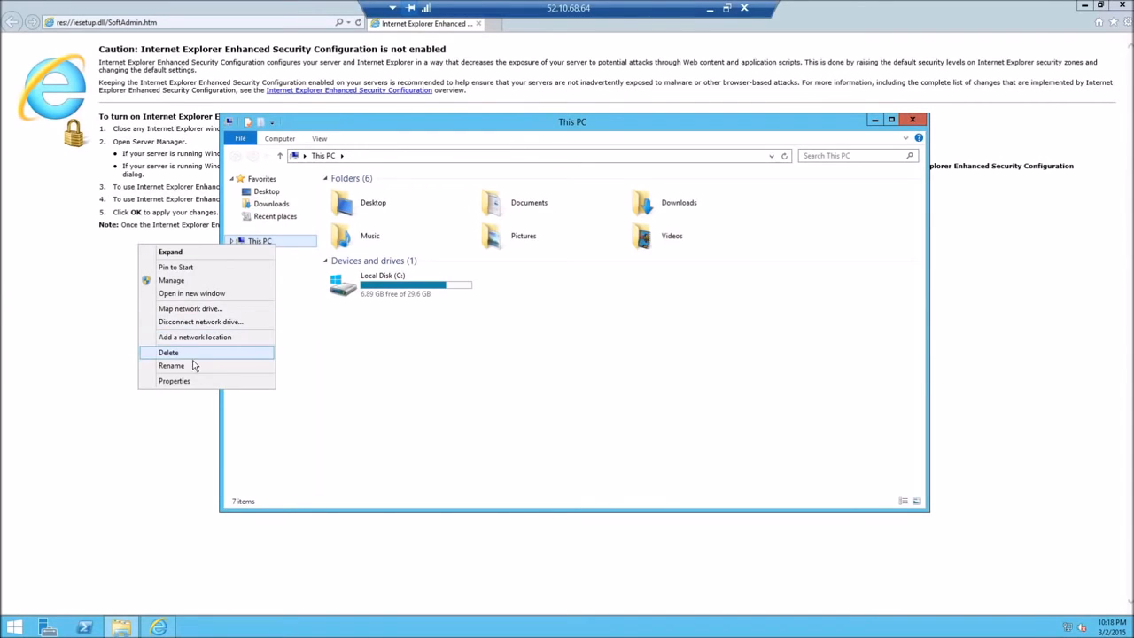
click(187, 386)
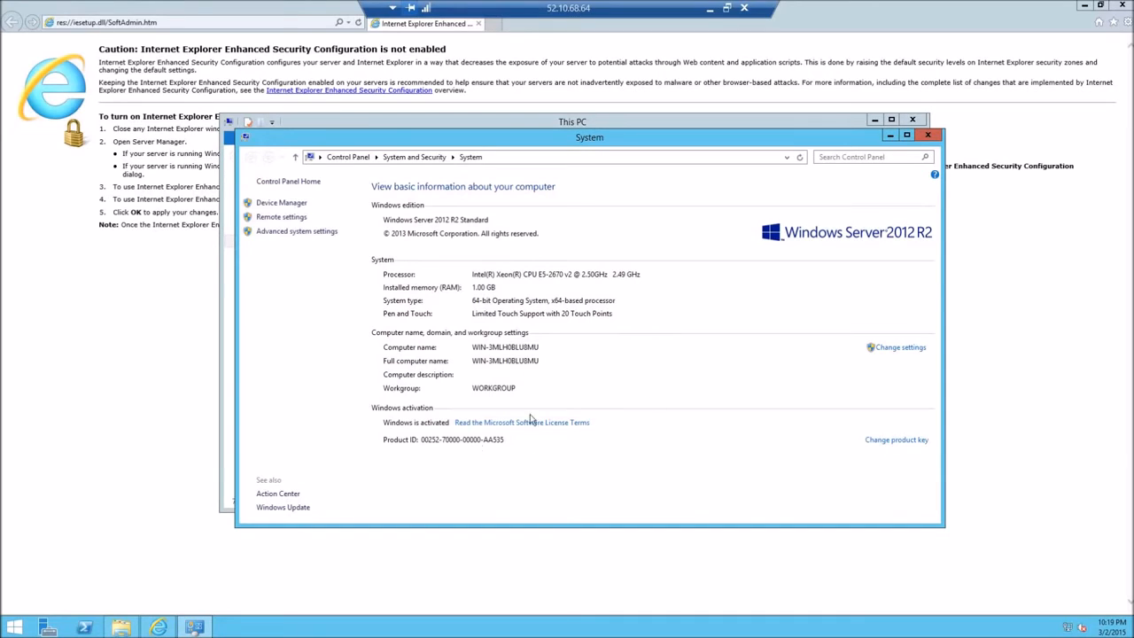
click(929, 137)
click(911, 120)
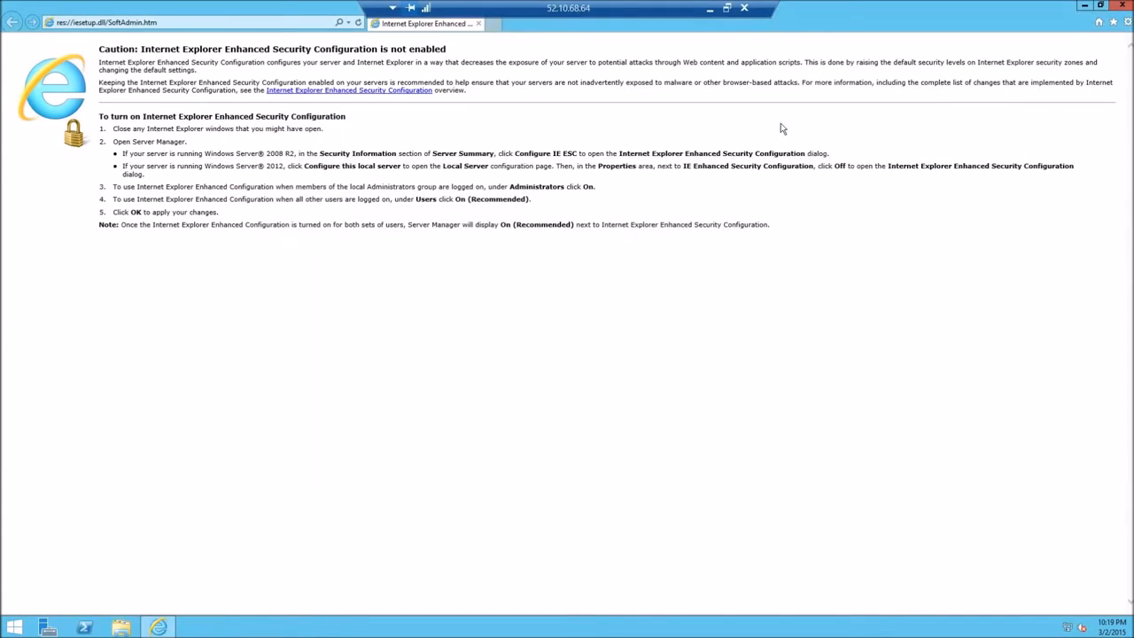
Try to use speedtest.net in Internet Explorer
click(232, 24)
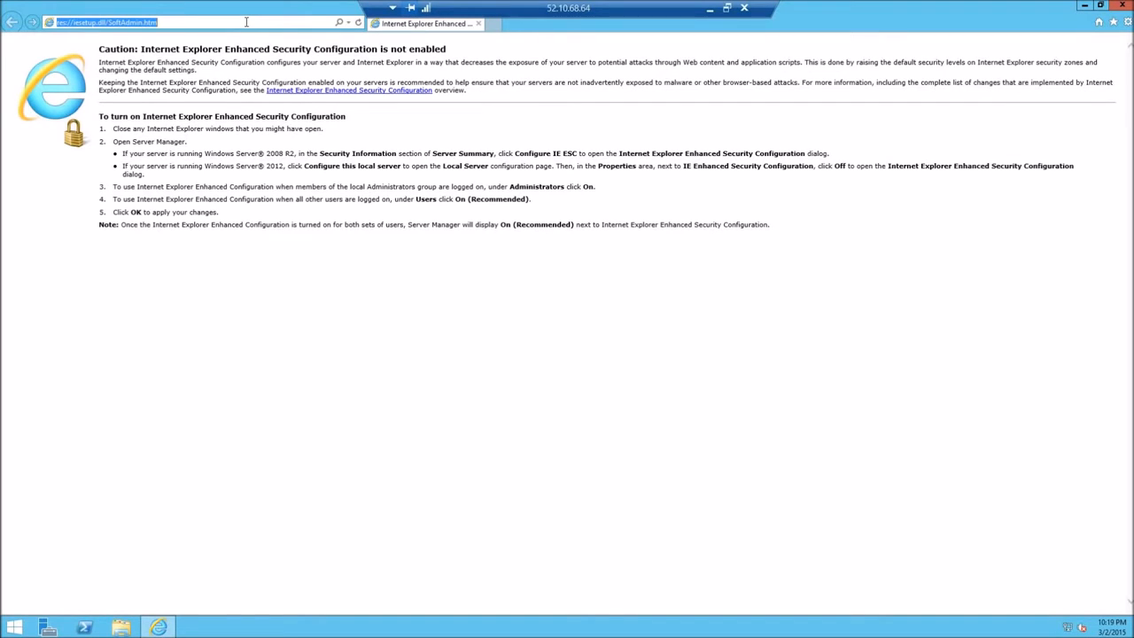
text(speedtest)
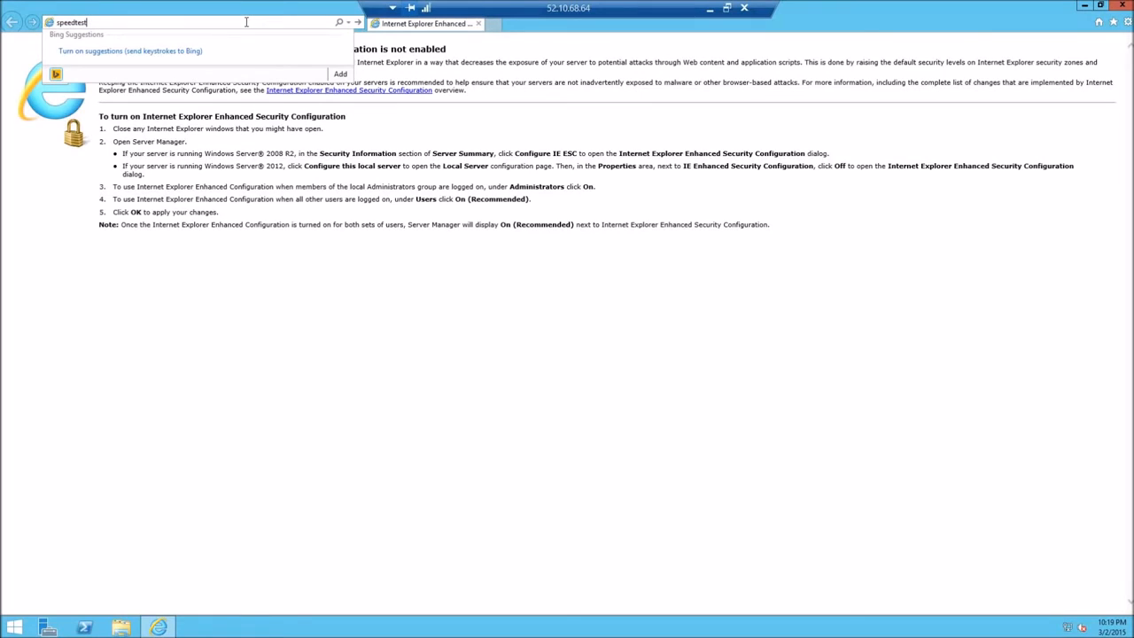
text(.net)
key(Return)
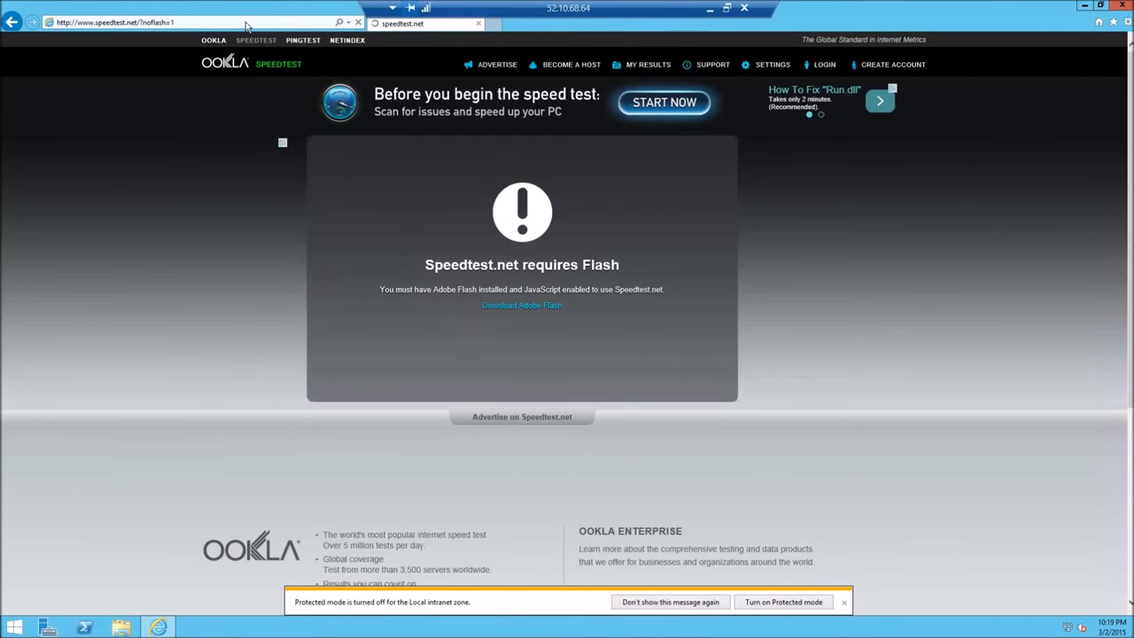
Go to the Google Chrome download site at chrome.google.com
click(246, 22)
text(chrome)
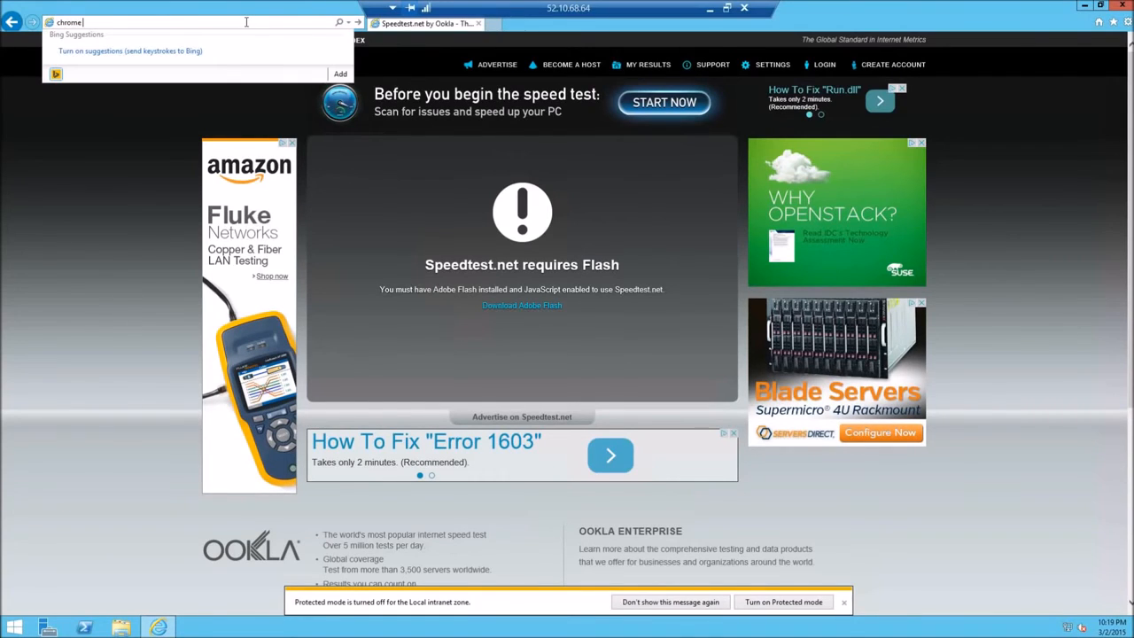
text(.google.)
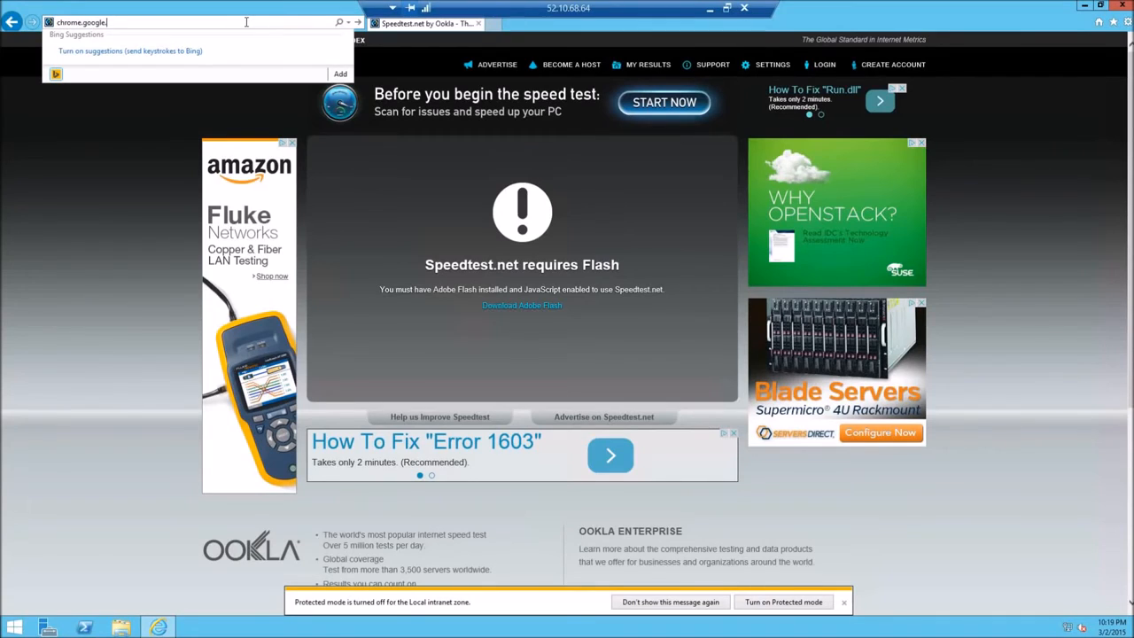
text(com)
key(Return)
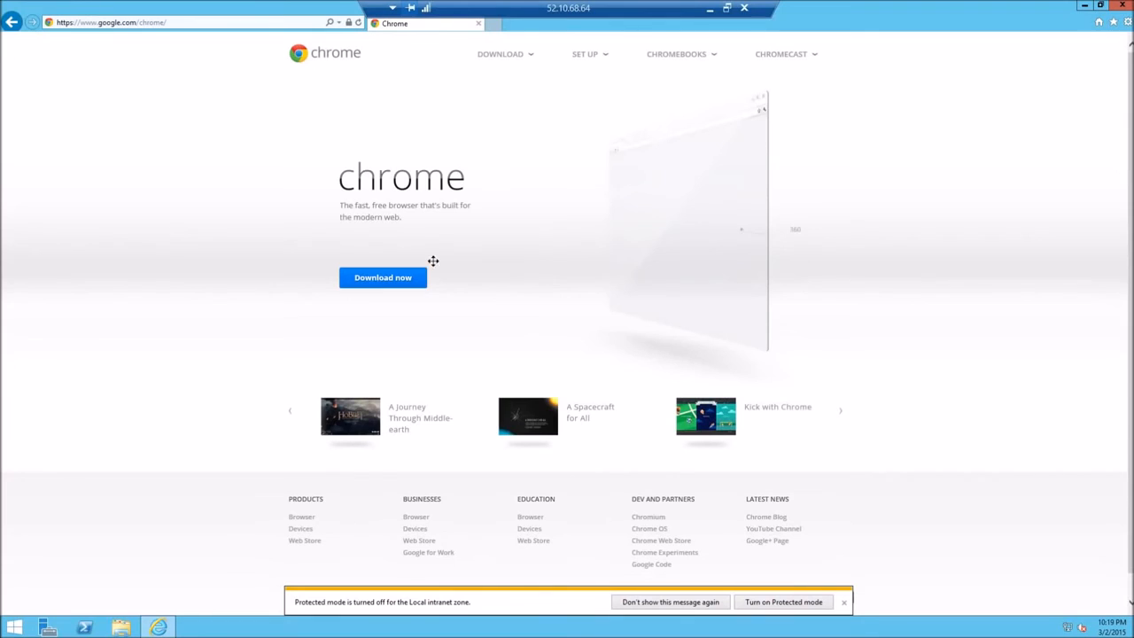
Download Chrome with it set as the default browser, accept the terms, and run ChromeSetup.exe to install it
click(362, 282)
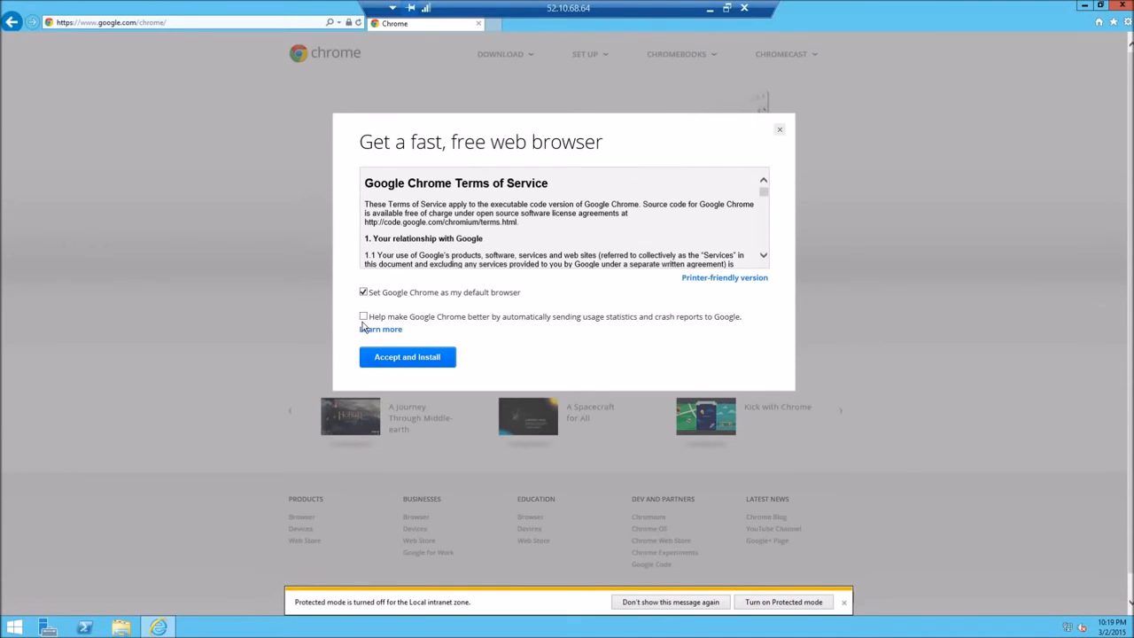
click(403, 359)
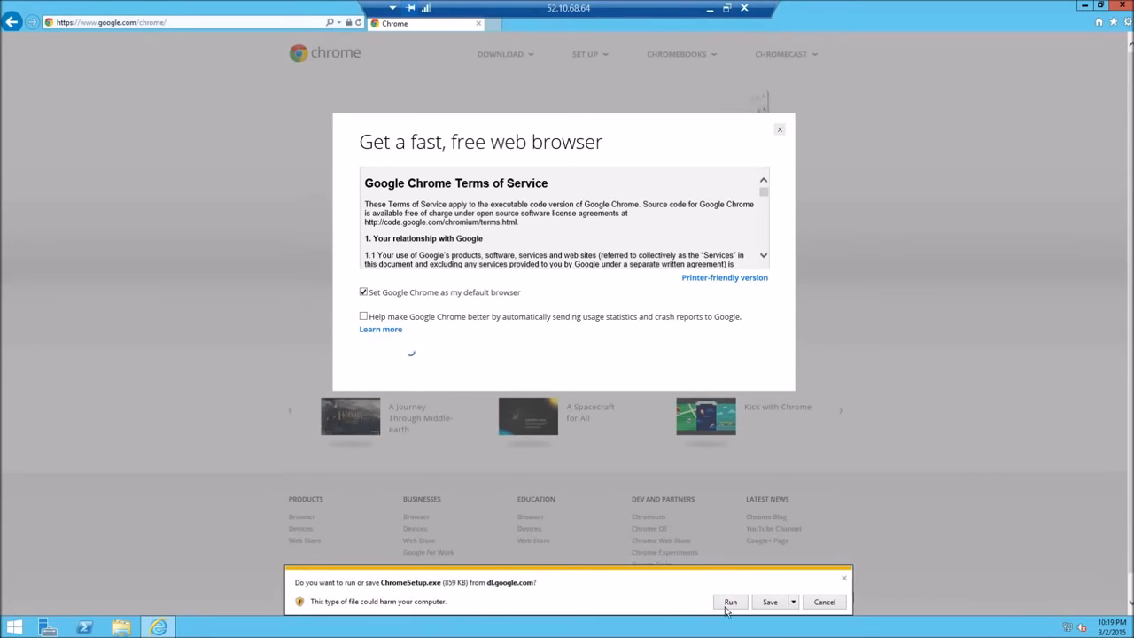
click(729, 602)
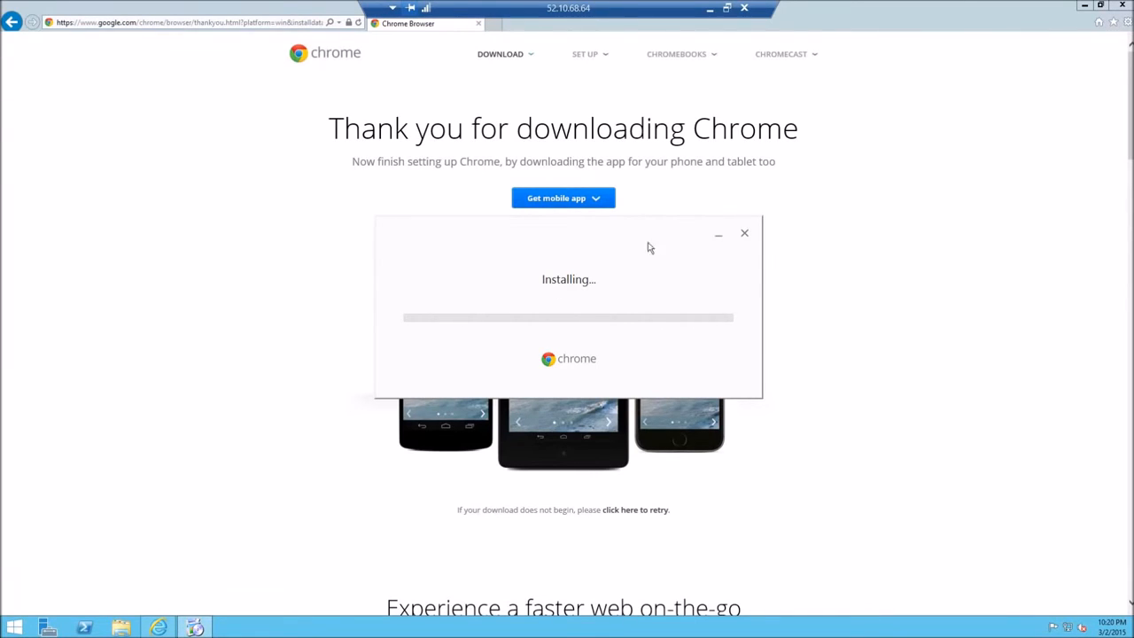
drag(612, 233, 610, 96)
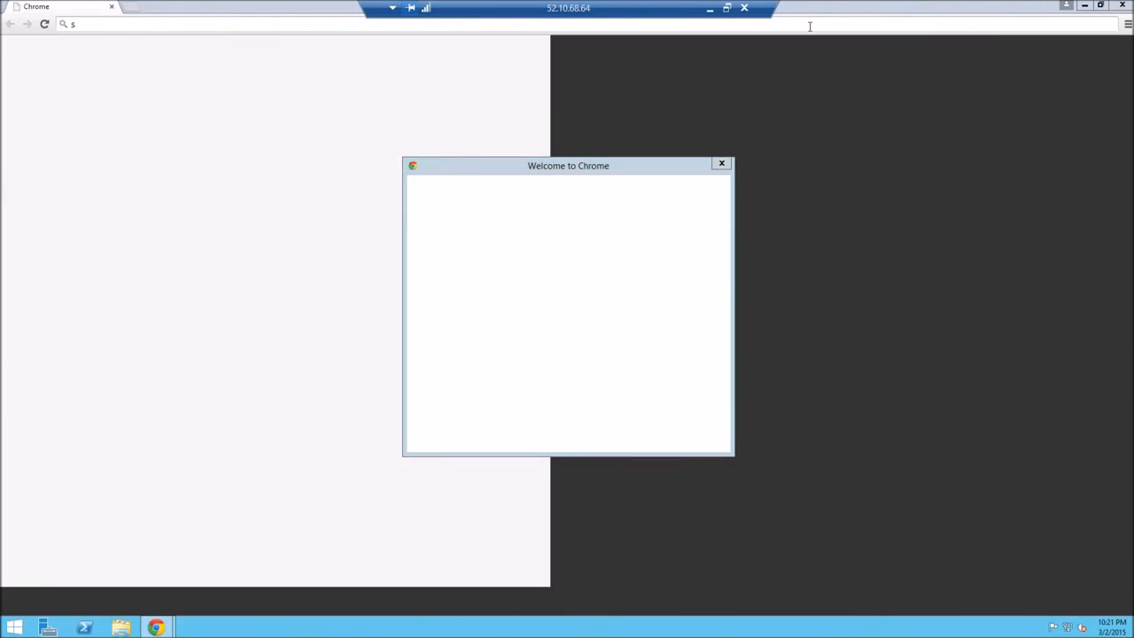
Dismiss the Welcome to Chrome dialog and open speedtest.net in Chrome
click(722, 166)
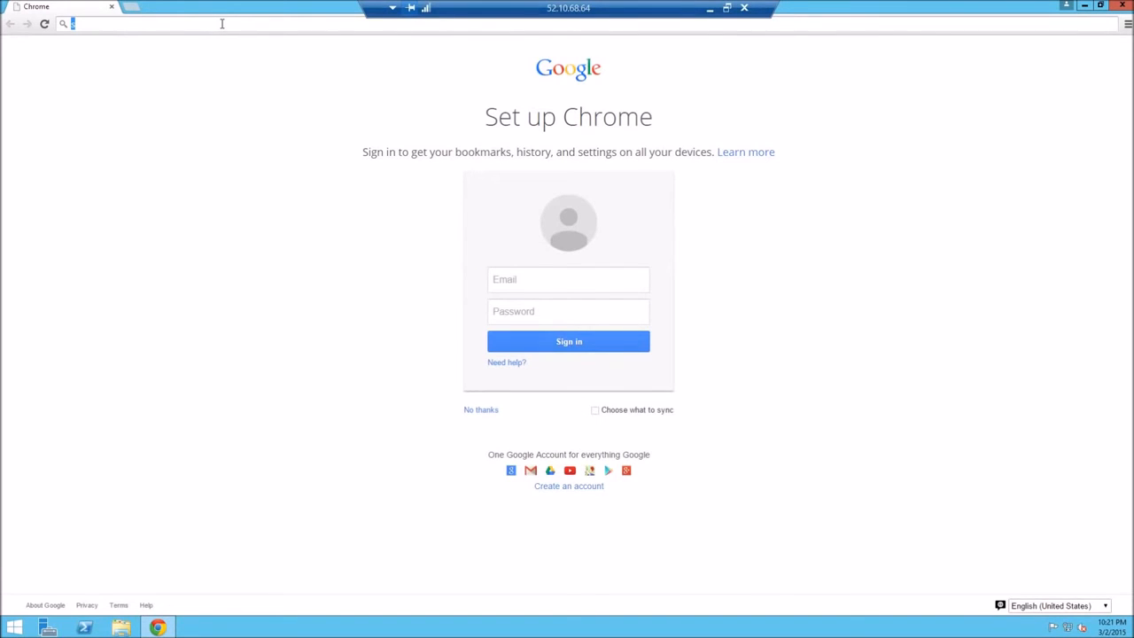
text(speedtest.)
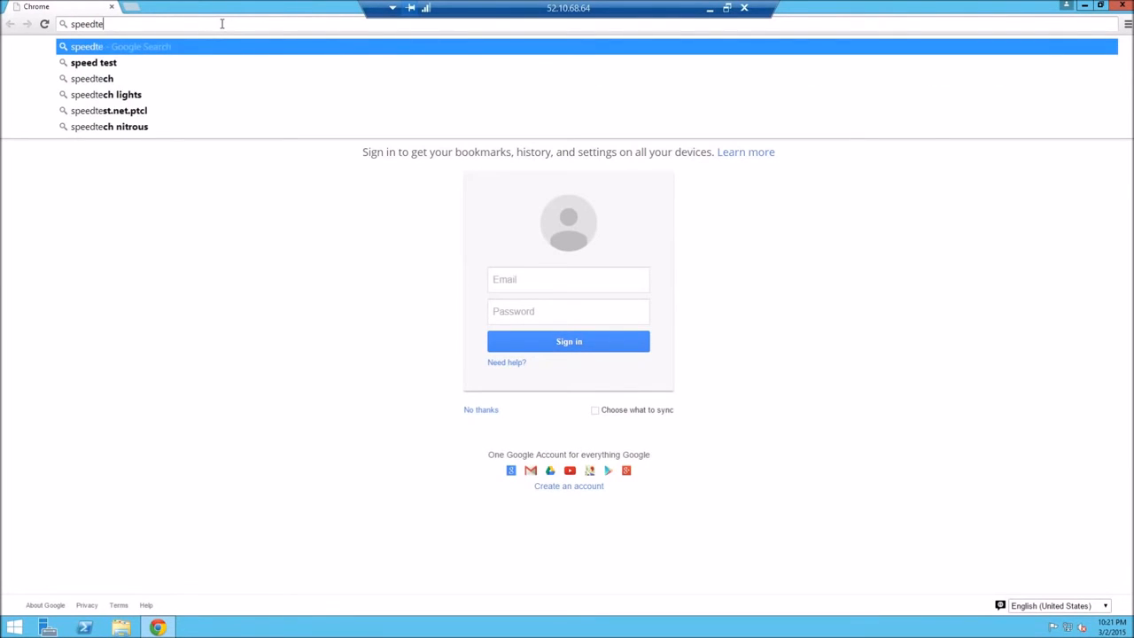
text(net)
key(Return)
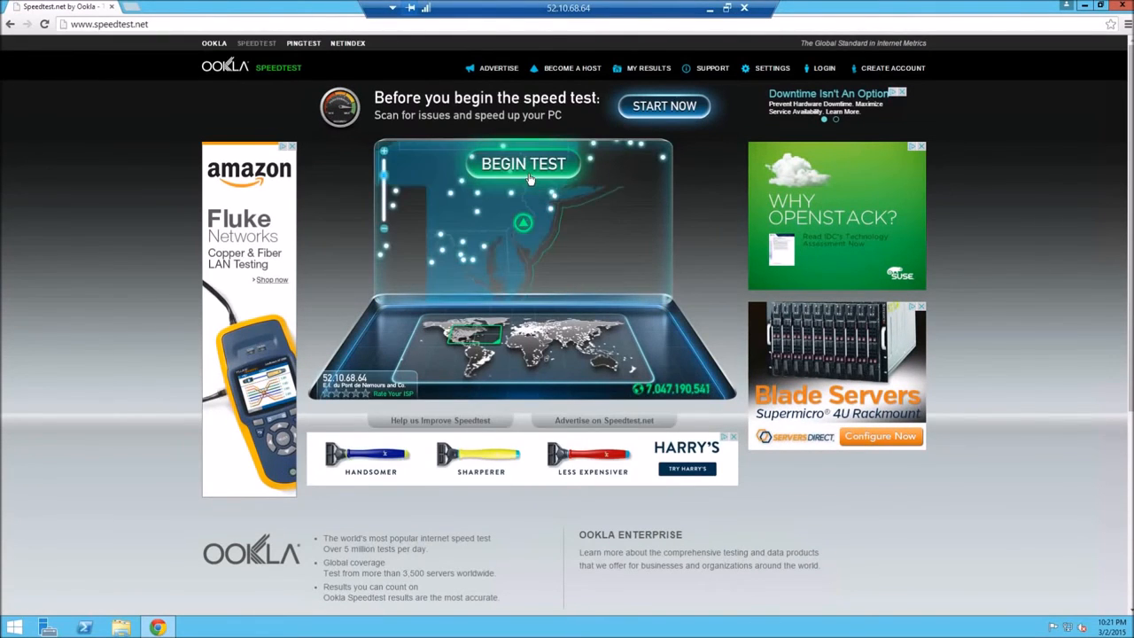
Run the internet speed test of the server's connection, and close the Chrome window
click(530, 177)
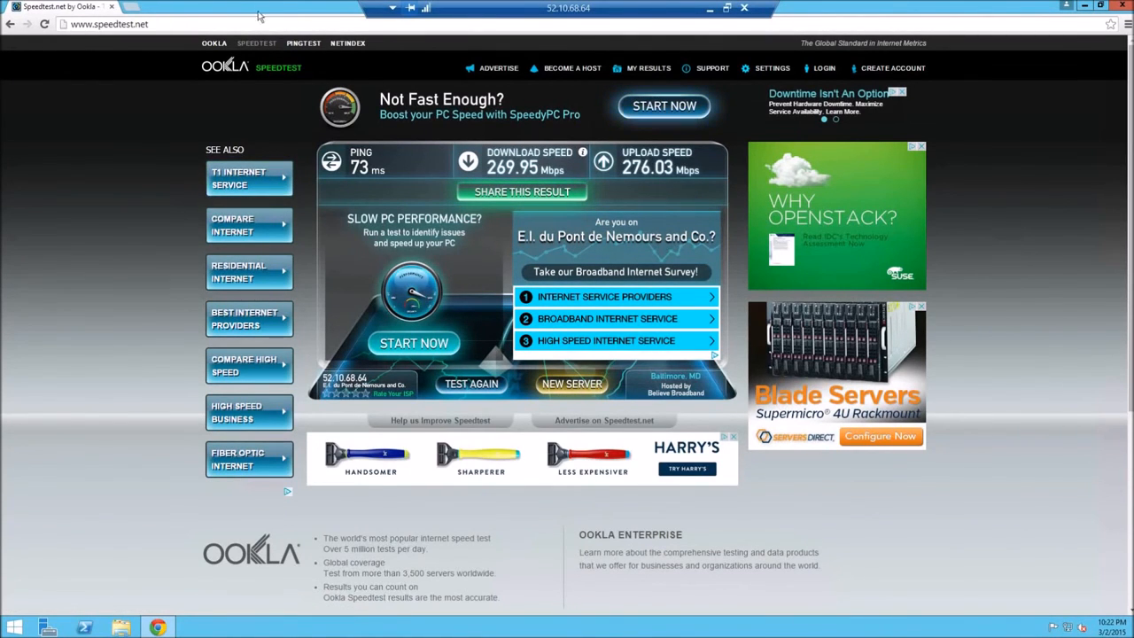
drag(259, 16, 532, 206)
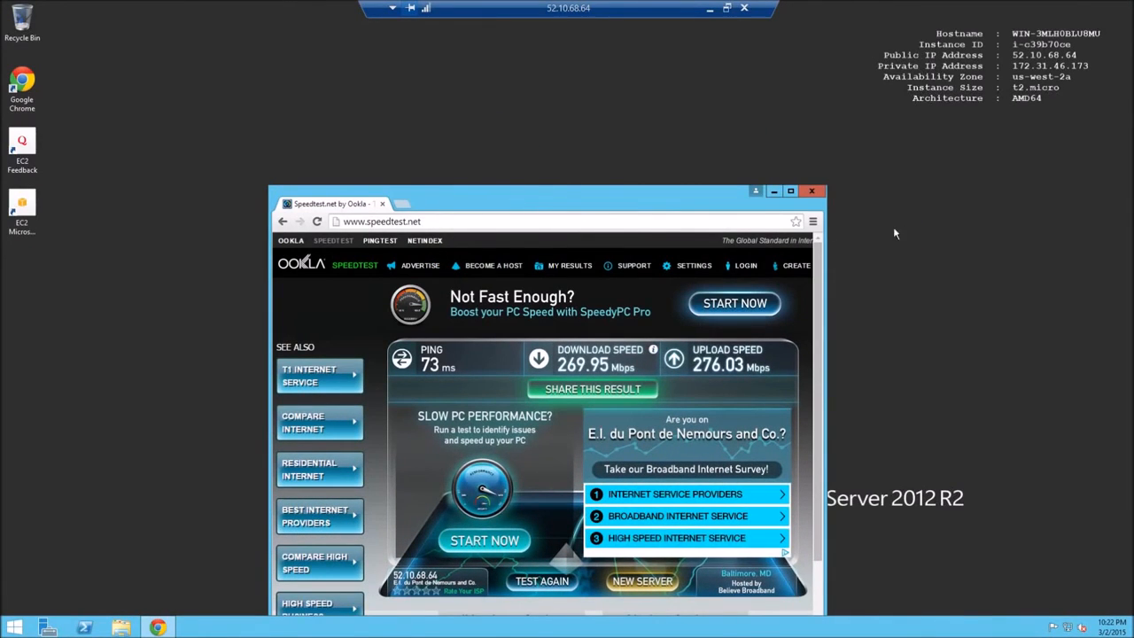
click(809, 192)
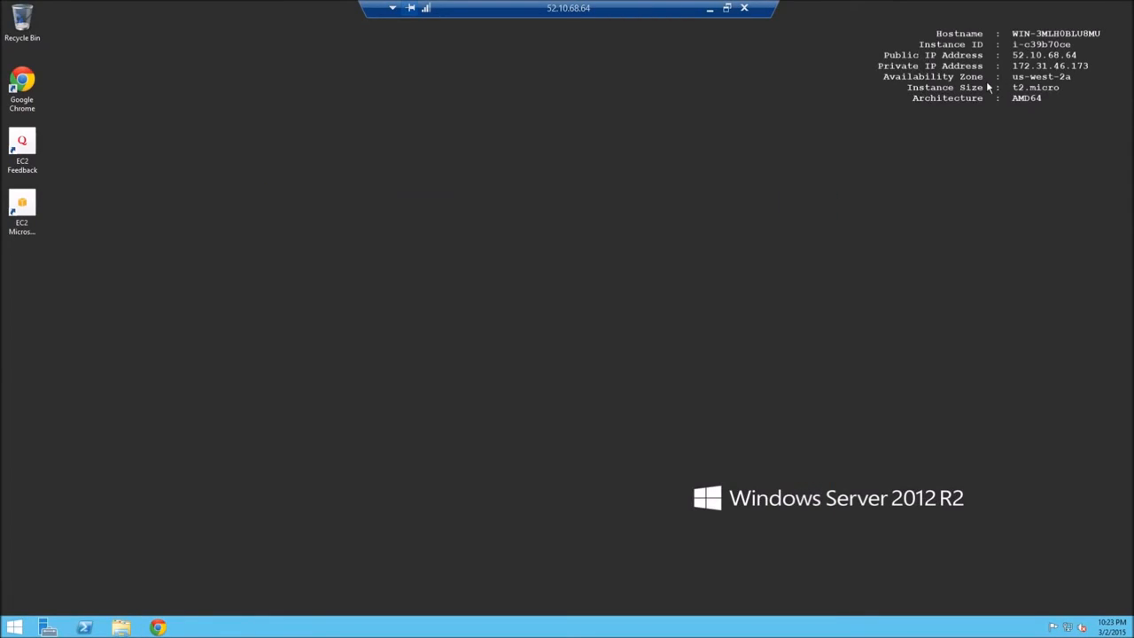